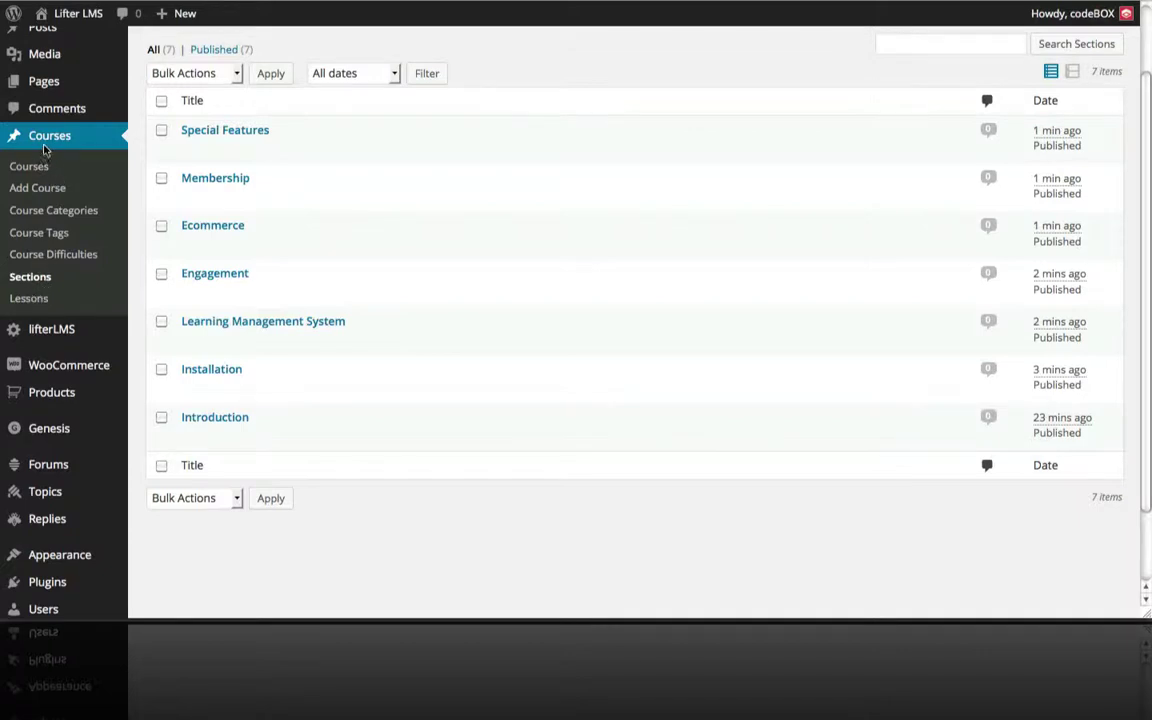
# - Start a new lesson from the Courses > Lessons list
pyautogui.click(40, 304)
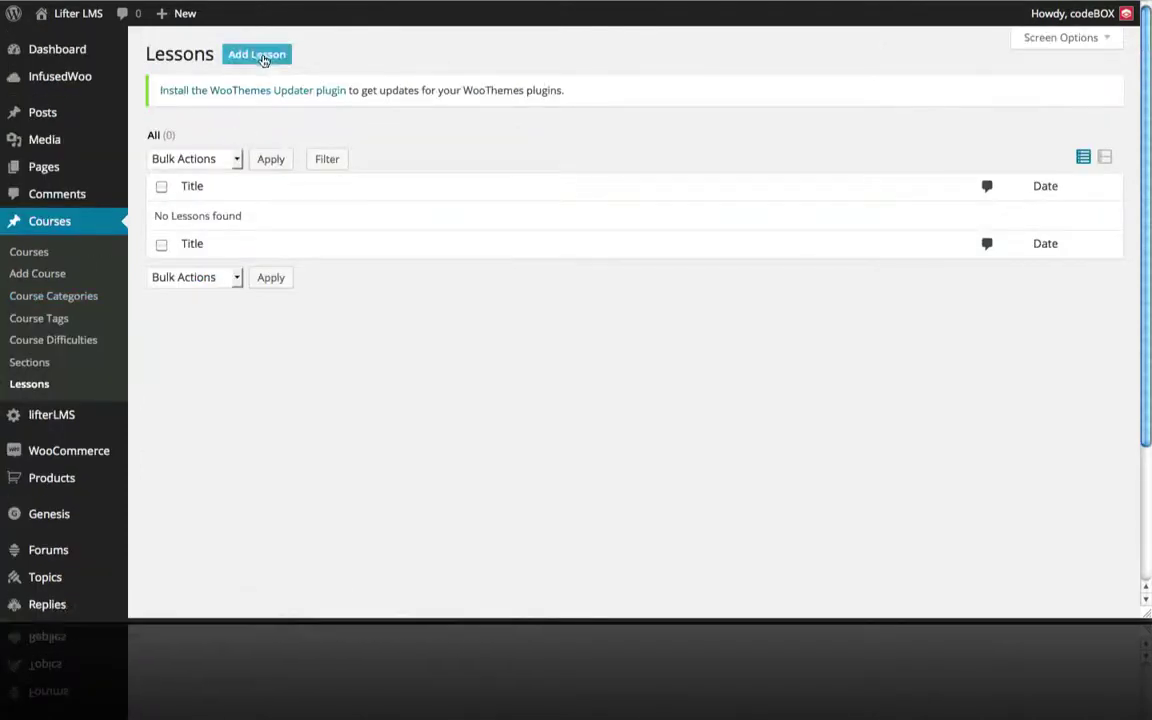
pyautogui.click(260, 56)
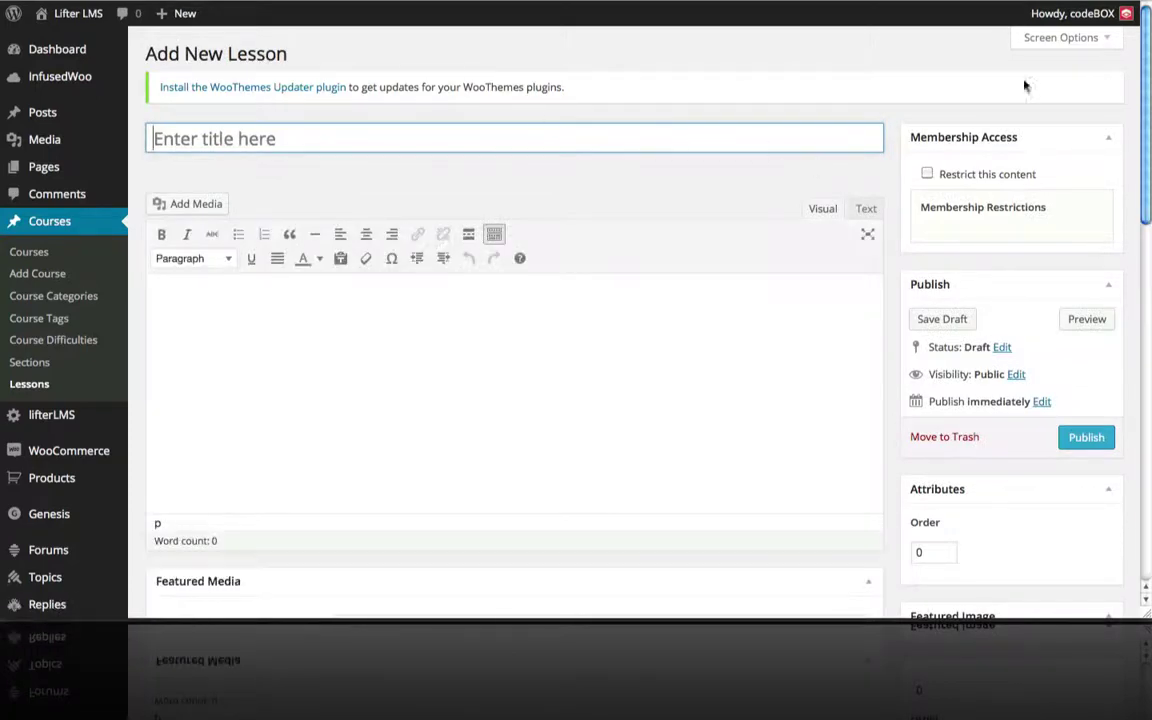
# - Select the lesson name 'What is lifterLMS?' in the TextEdit course outline, then return to the lesson title field
pyautogui.moveTo(1140, 260); pyautogui.dragTo(658, 133)
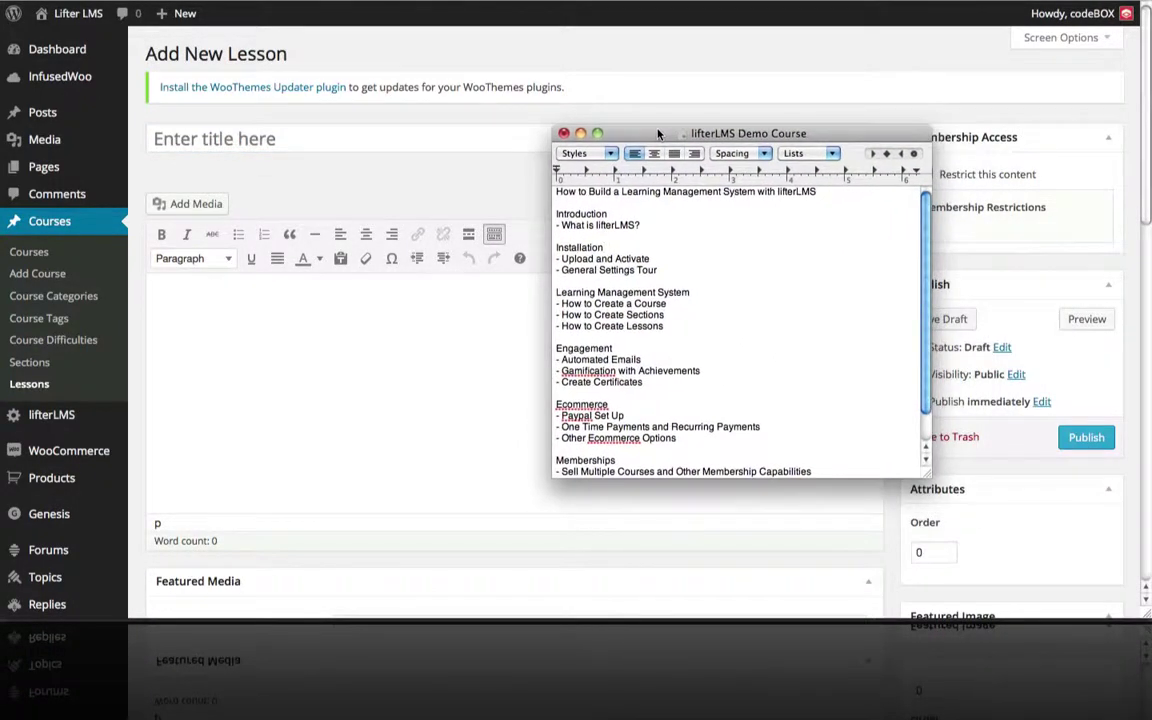
pyautogui.moveTo(643, 227); pyautogui.dragTo(555, 229)
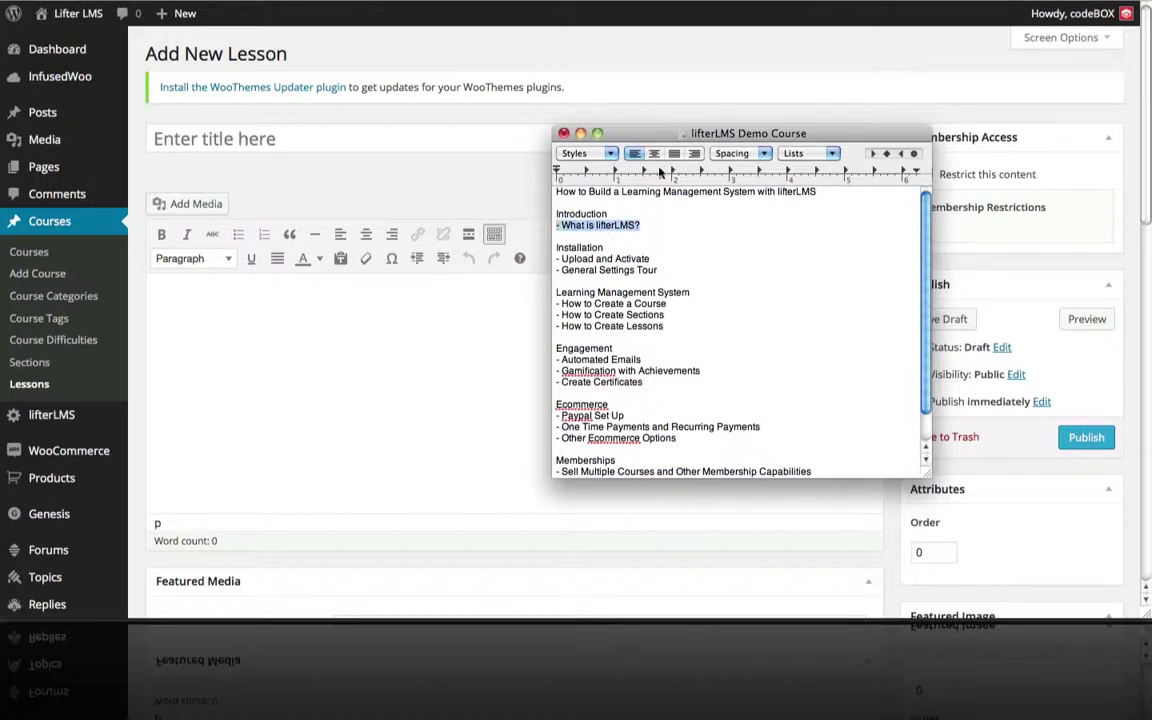
pyautogui.click(345, 142)
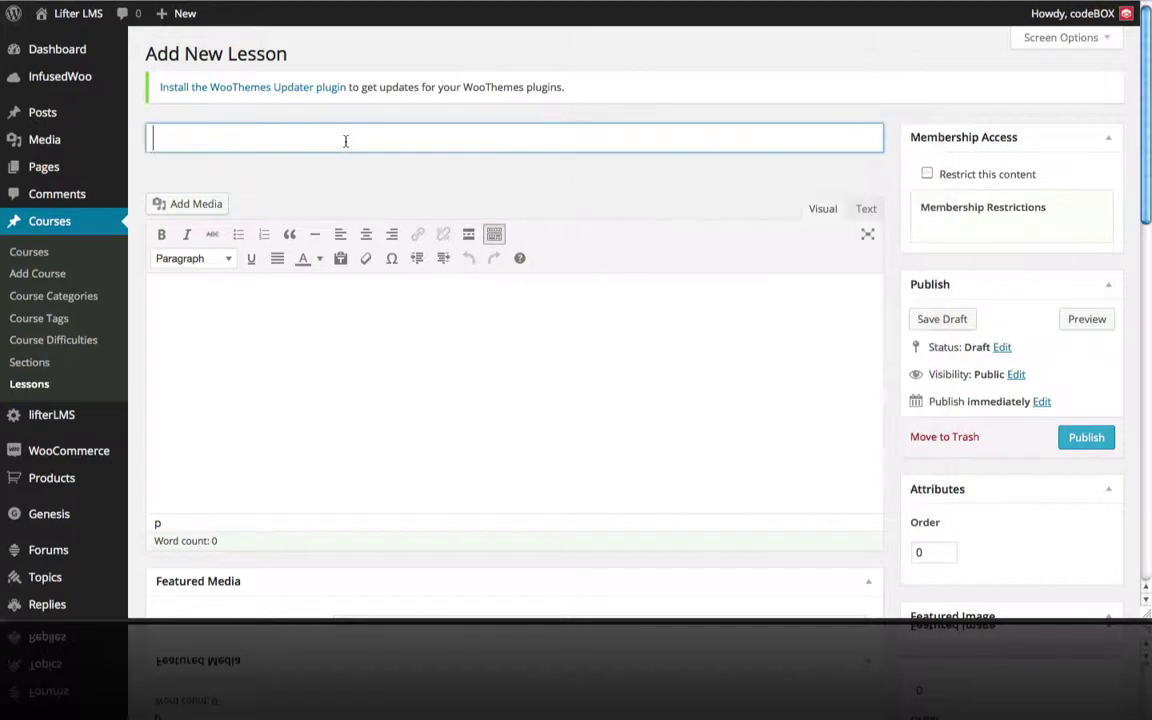
# - Title the lesson 'What is lifterLMS?' and paste lorem ipsum placeholder text as its body
pyautogui.write('What is lifterLMS?')
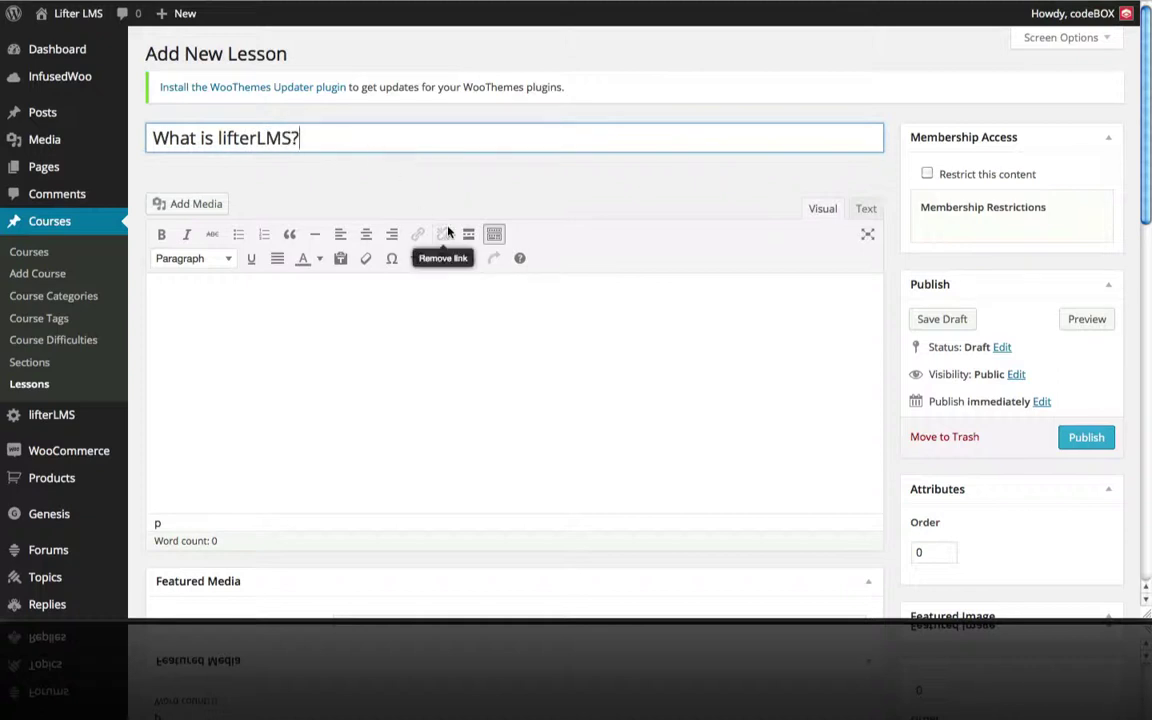
pyautogui.click(355, 329)
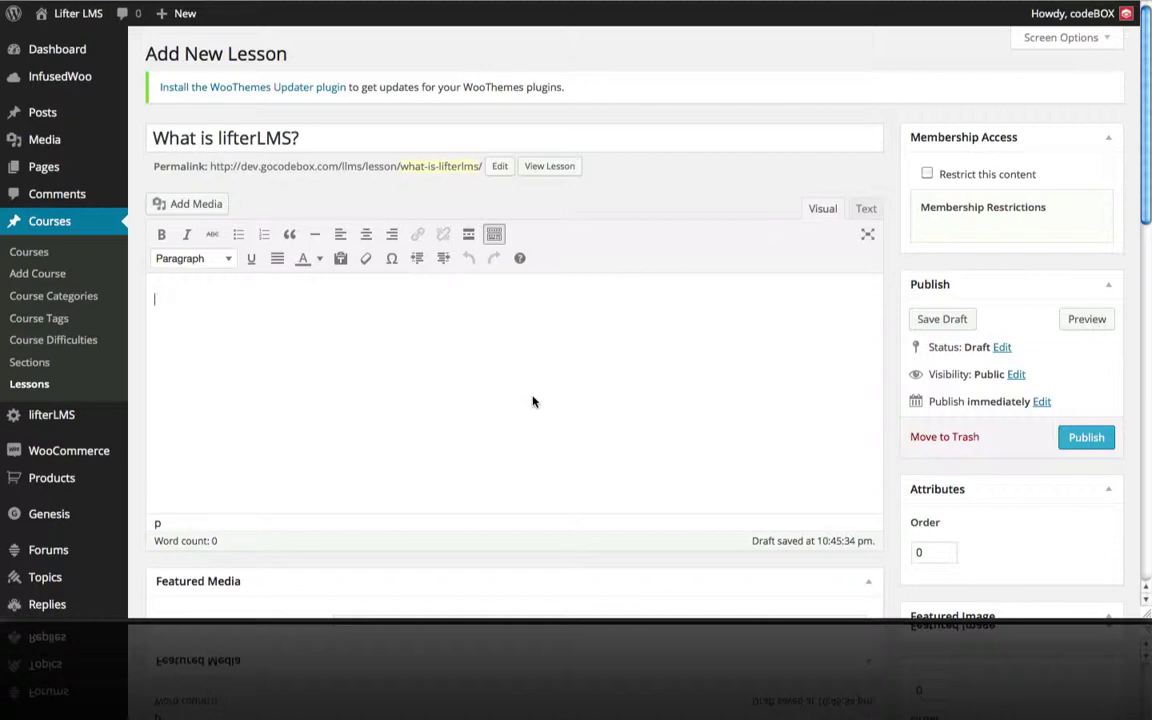
pyautogui.write('Lorem ipsum dolor sit amet, consectetur adipiscing elit. Nullam mollis, urna posuere euismod accumsan, augue mi tempor quam, id accumsan augue enim aliquet velit. Fusce arcu ex, consequat sed luctus a, facilisis vitae sem. Sed euismod et lacus sit amet molestie. Etiam tempus dolor id rutrum pretium. In dolor augue, rhoncus at leo posuere, pulvinar sollicitudin diam. Etiam congue velit eu massa viverra feugiat. Mauris sem urna, dictum sed dolor sit amet, mollis ultrices urna. Etiam faucibus ullamcorper feugiat. Sed et magna egestas, commodo tellus eu, euismod ipsum. Quisque tempor facilisis commodo. Donec commodo molestie nunc, nec tincidunt augue pulvinar sit amet. Nullam euismod orci purus, pretium faucibus ipsum vulputate at. Mauris vitae purus tempor, placerat nunc quis, efficitur ligula. Aliquam nec maximus ex. Integer nec aliquam massa, quis dignissim odio. Proin et sapien eleifend, tempor urna et, accumsan mi. Suspendisse iaculis gravida facilisis. Quisque semper mauris in nisi elementum, euismod condimentum mi varius. Nam vitae turpis dictum, finibus risus et, egestas purus. Aliquam sagittis lorem vitae lectus imperdiet efficitur. Nullam viverra ipsum cursus quam fringilla euismod. Vivamus rutrum nulla a elit aliquam dapibus. Fusce scelerisque libero vitae nulla blandit, a molestie erat posuere. In non nisi sit amet elit tristique scelerisque. Nam varius risus at malesuada venenatis. Fusce ullamcorper sollicitudin mi tincidunt lacinia. In vitae massa a ipsum varius mollis vitae sit amet est. Nunc ullamcorper ante ut leo fermentum, quis eleifend purus laoreet. Sed eu turpis risus. Sed eu ullamcorper urna, at pharetra orci.')
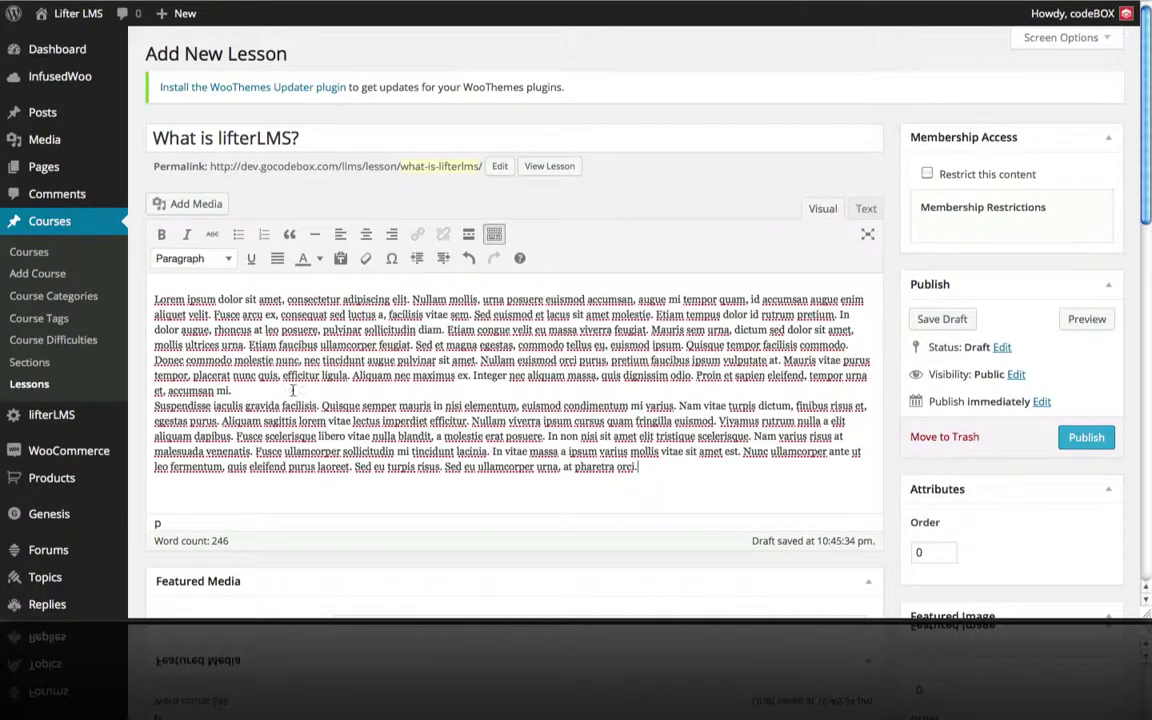
# - Insert a blank line to separate the two placeholder paragraphs
pyautogui.click(264, 388)
pyautogui.press('Return')
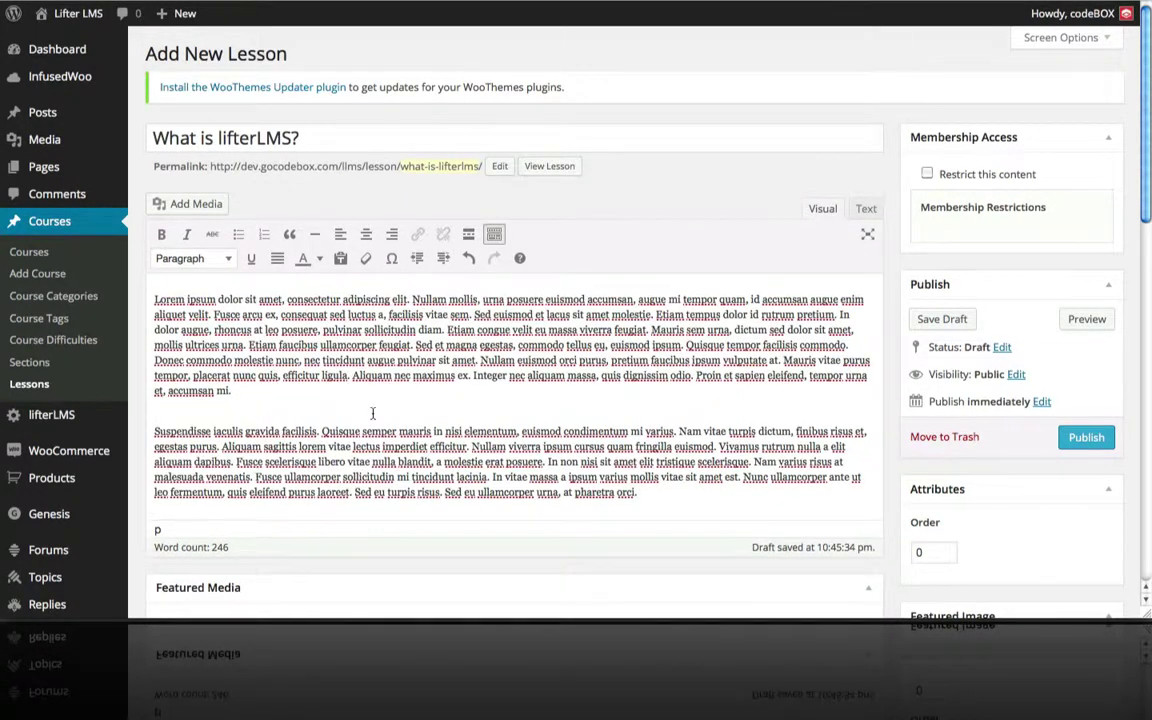
pyautogui.scroll(-1, 375, 413)
pyautogui.scroll(-2, 373, 416)
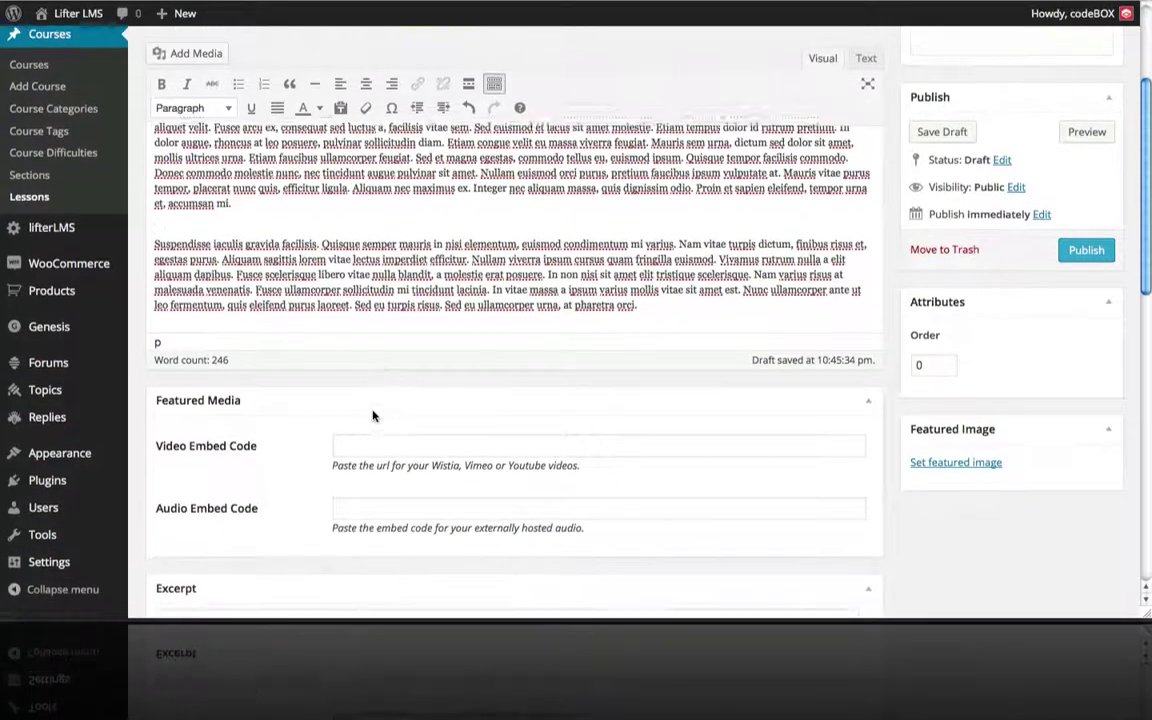
# - Paste the Vimeo video URL into the lesson's Video Embed Code field
pyautogui.click(369, 429)
pyautogui.press('super+Tab')
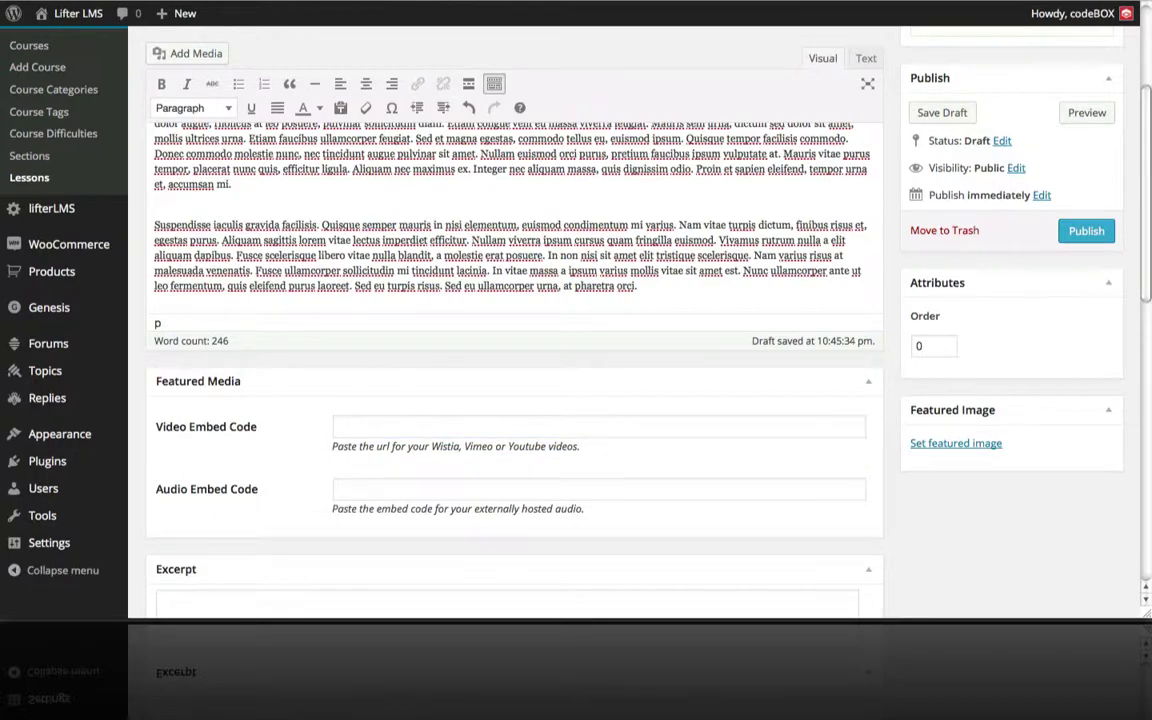
pyautogui.click(360, 430)
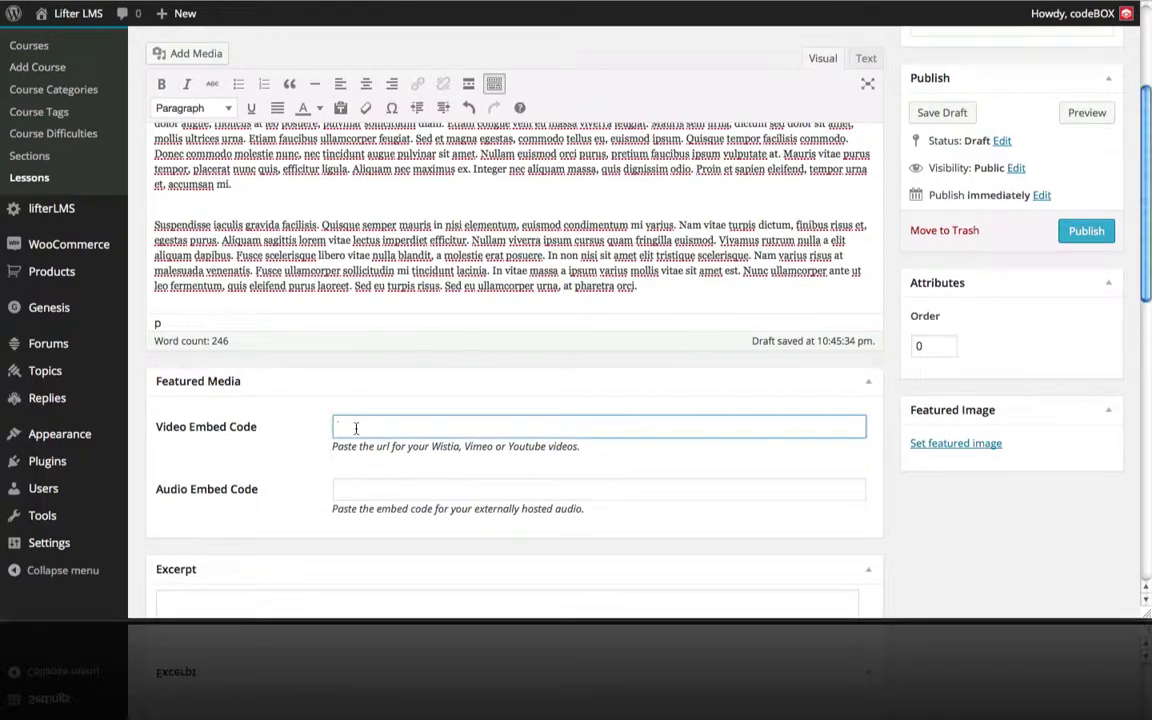
pyautogui.write('https://vimeo.com/56879439')
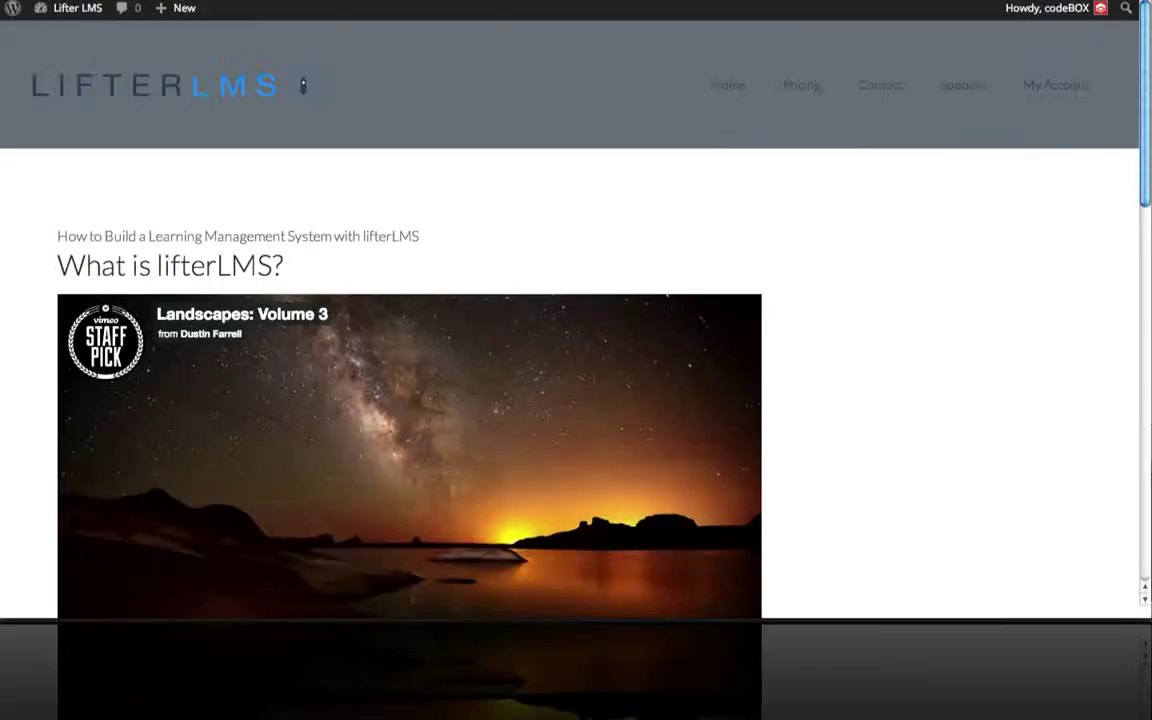
# - Scroll through the live lesson page to check its Vimeo video, paragraphs and Mark Complete button
pyautogui.scroll(-5, 836, 224)
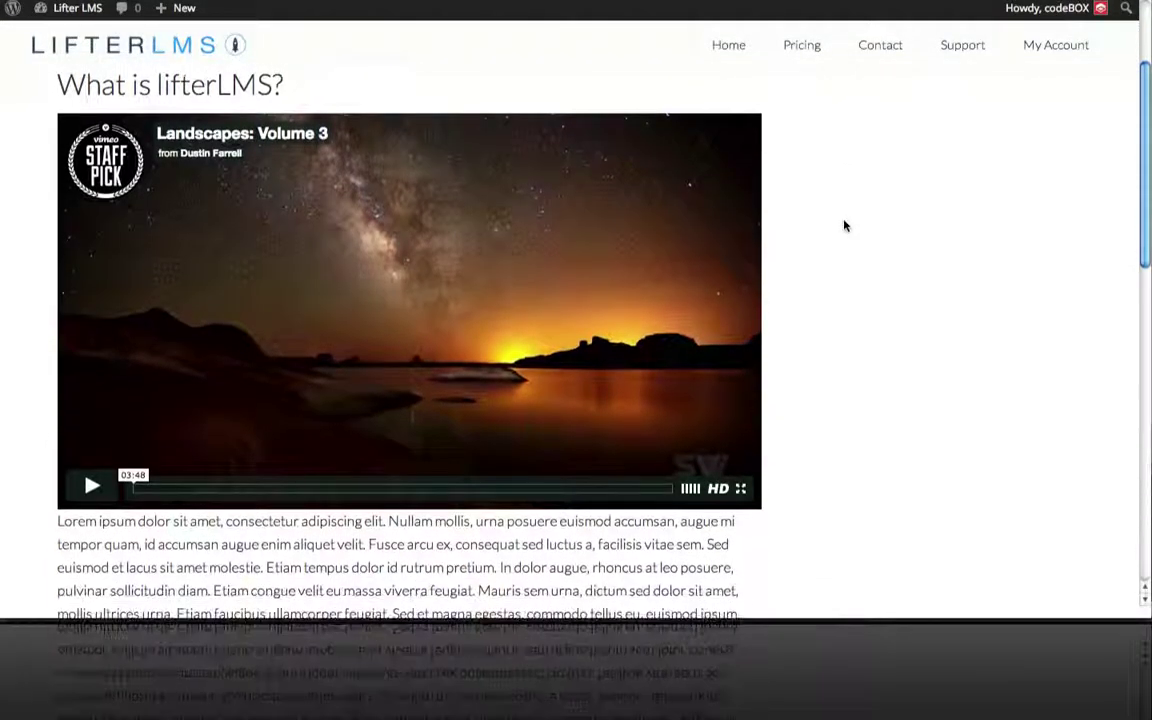
pyautogui.scroll(-5, 843, 224)
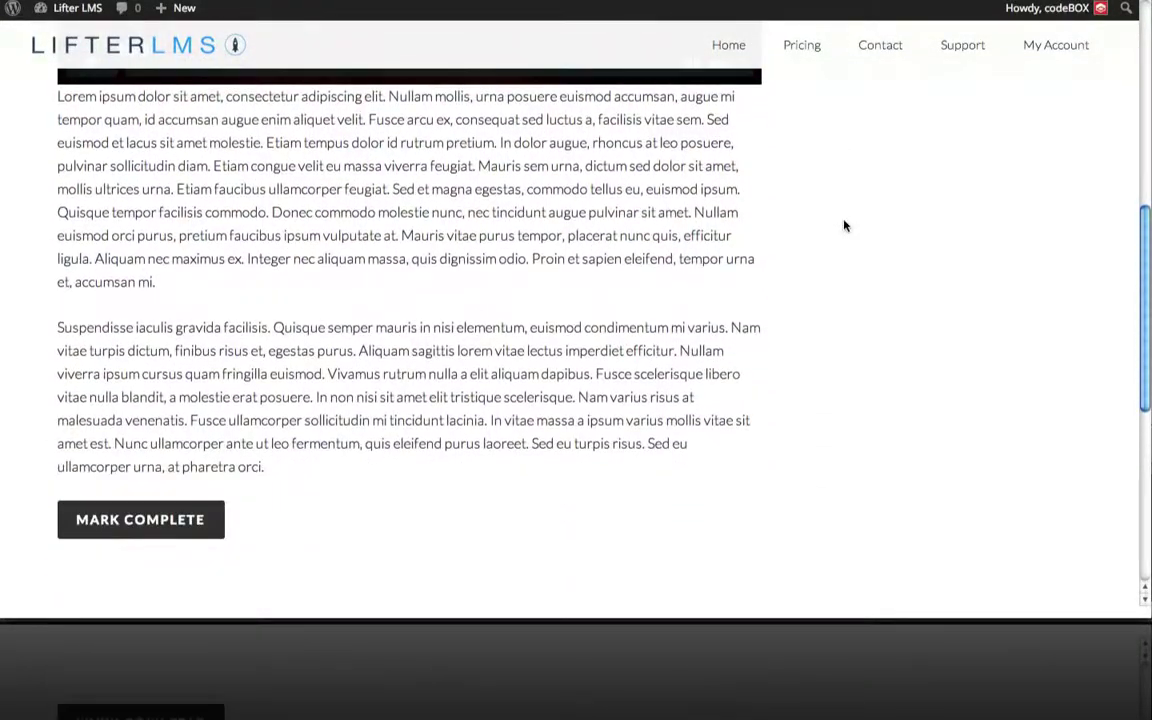
pyautogui.scroll(5, 273, 66)
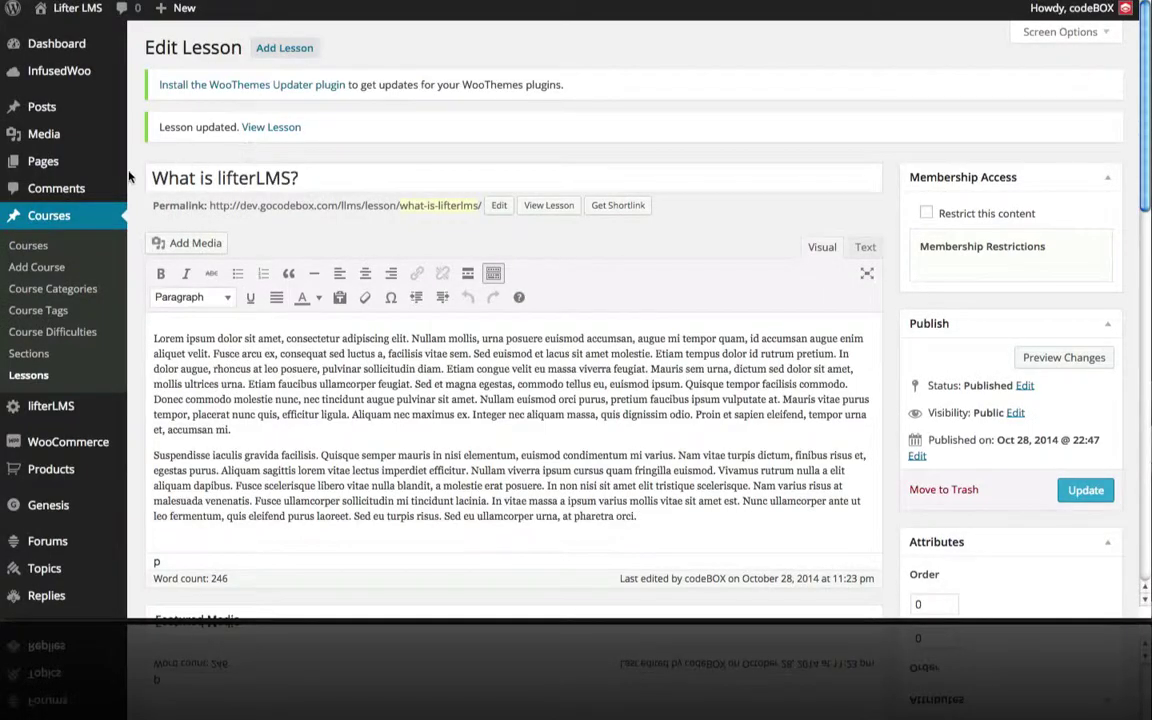
# - Open the Learning Management System course for editing and scroll to its syllabus
pyautogui.click(58, 219)
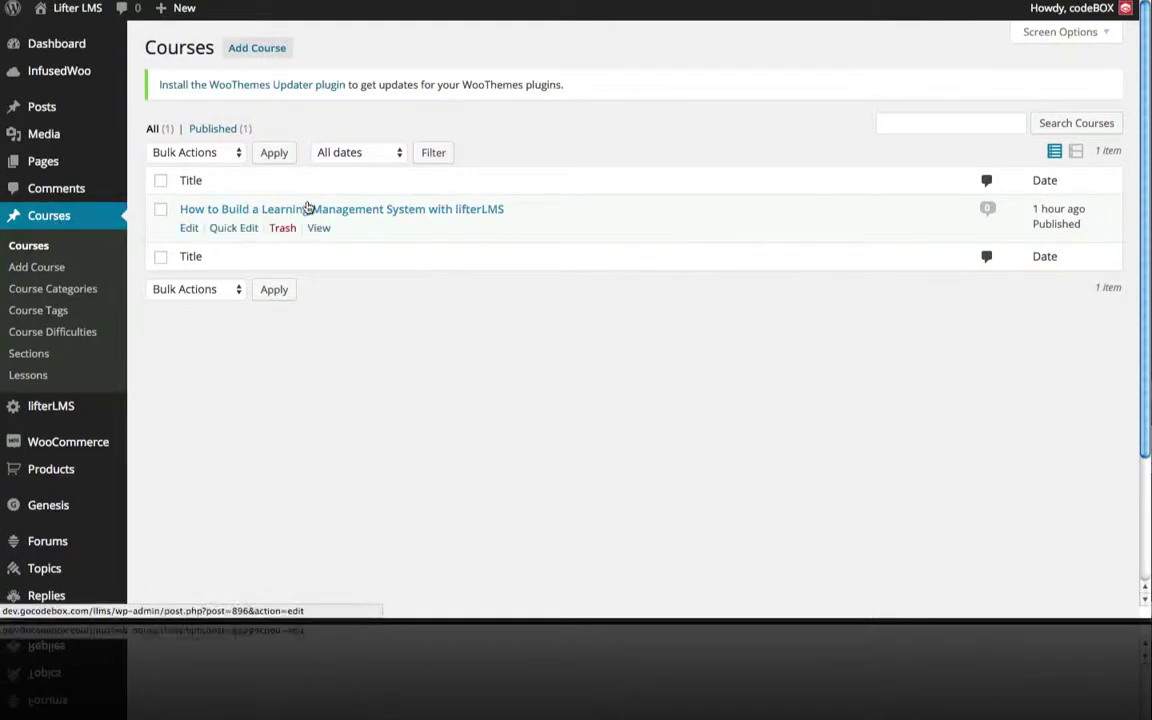
pyautogui.click(308, 208)
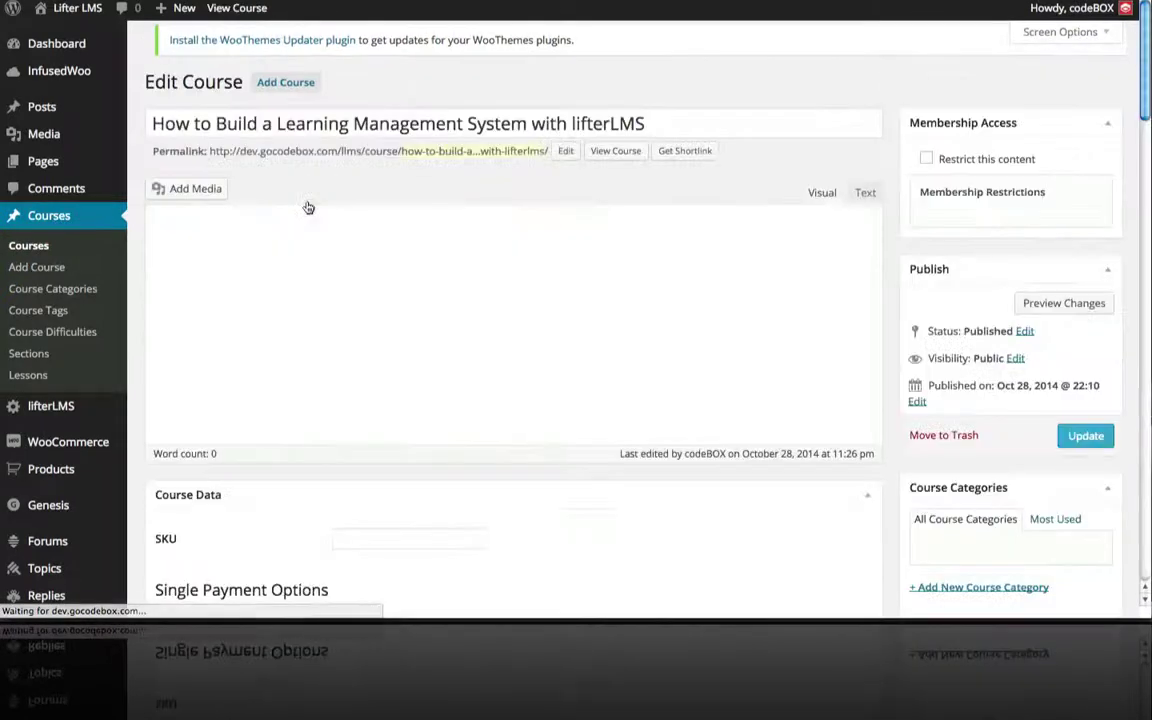
pyautogui.scroll(-1, 452, 192)
pyautogui.scroll(-10, 452, 193)
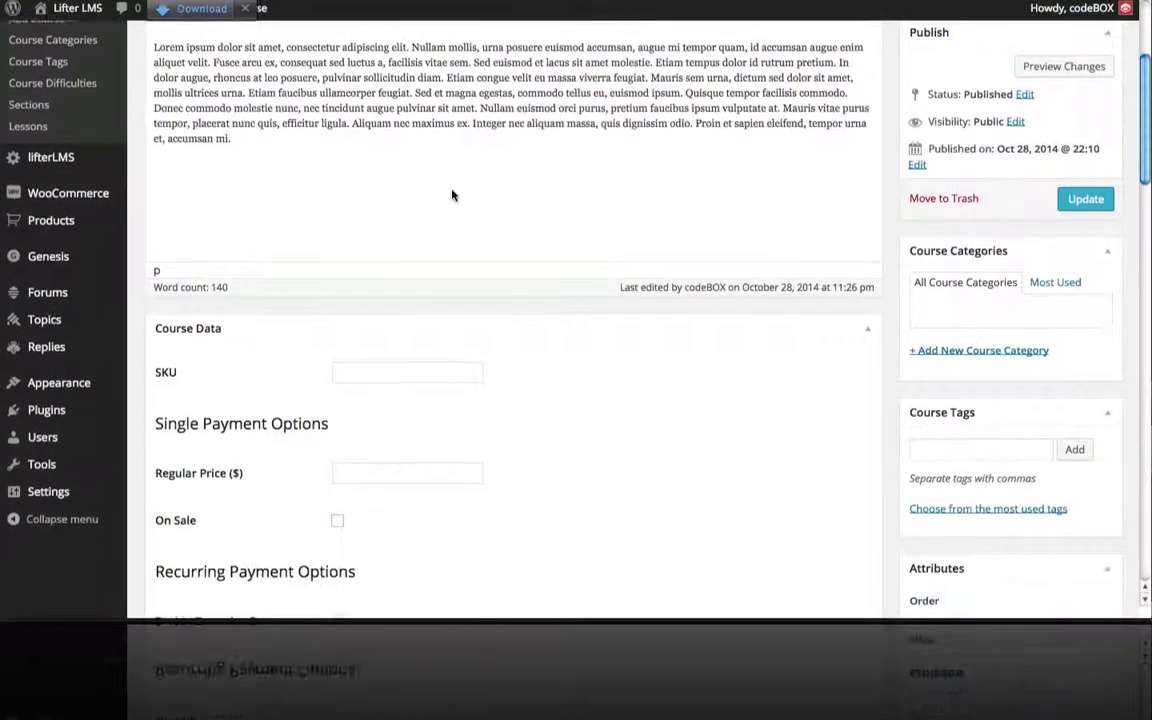
pyautogui.scroll(-15, 452, 192)
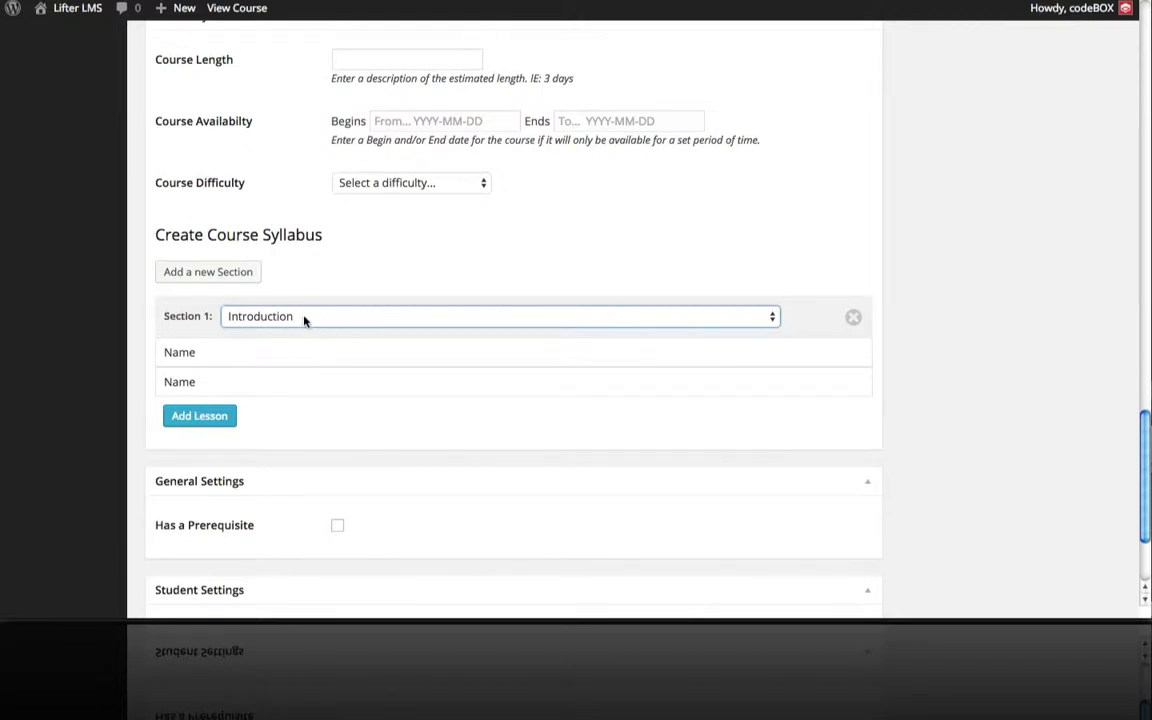
# - Assign 'What is lifterLMS?' to the Introduction section and update the course
pyautogui.click(198, 416)
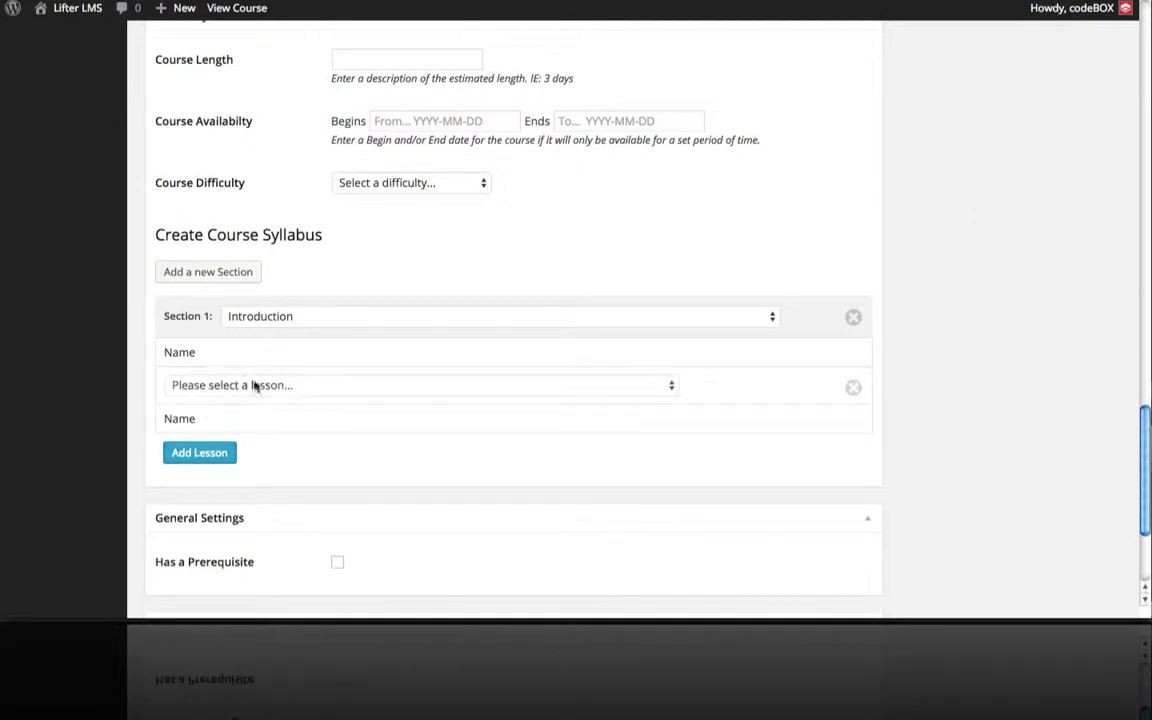
pyautogui.click(260, 384)
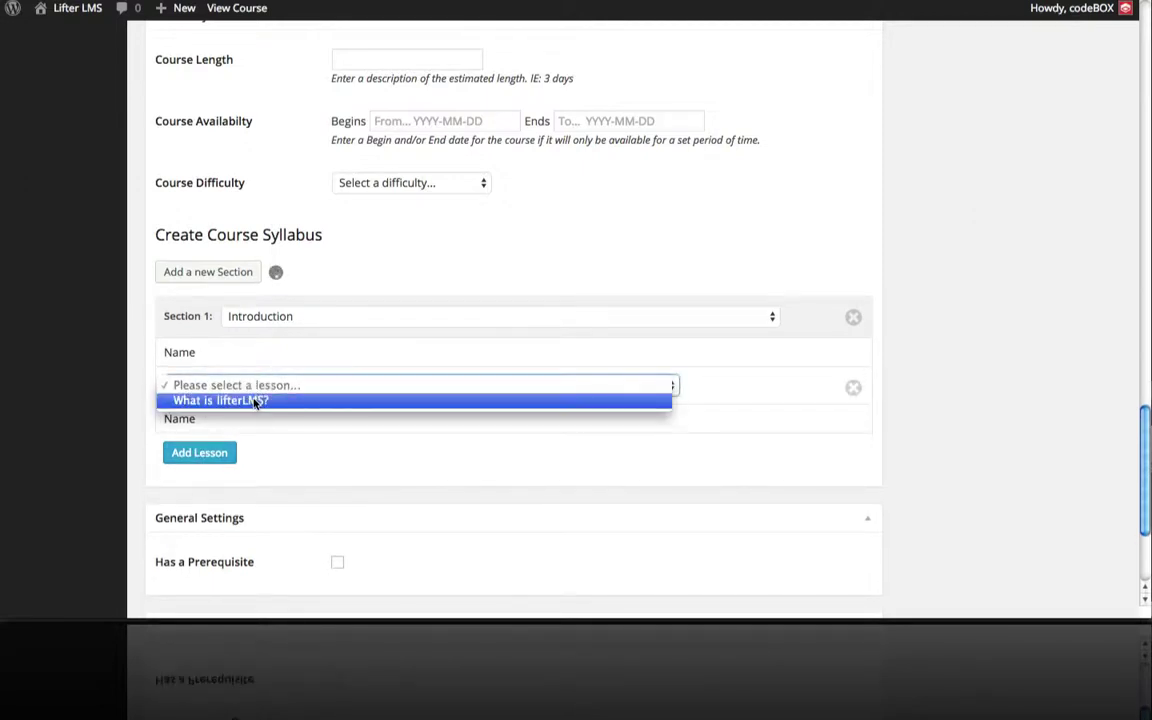
pyautogui.click(255, 400)
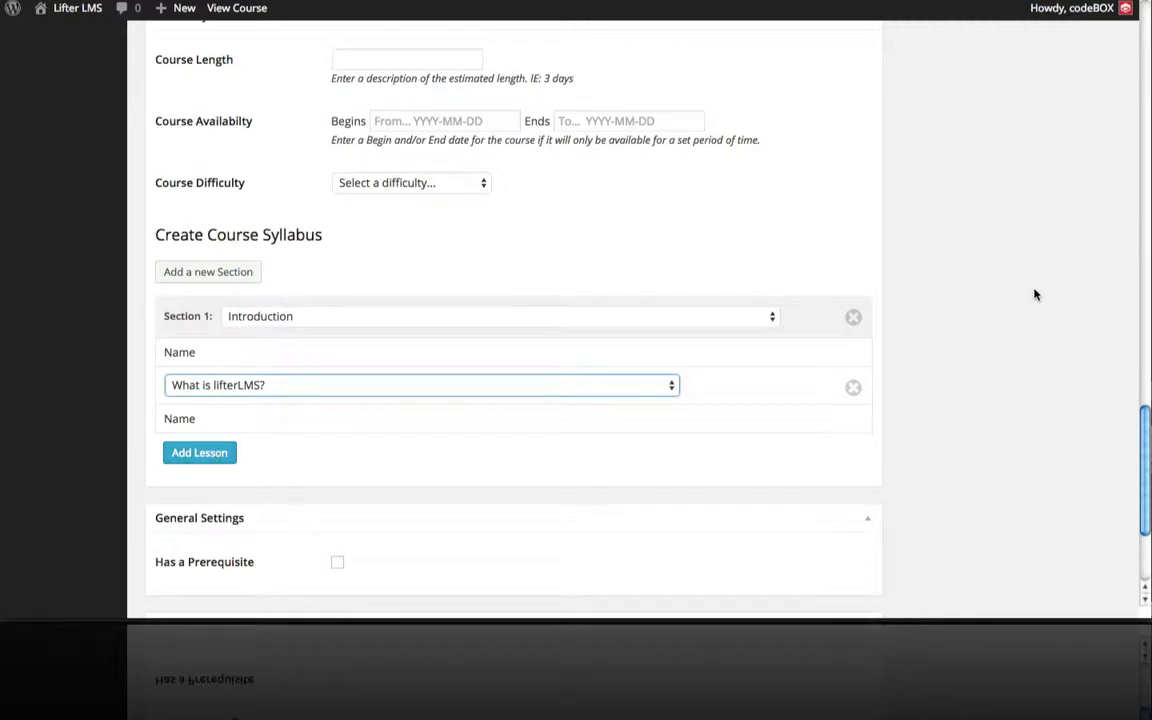
pyautogui.scroll(15, 1035, 293)
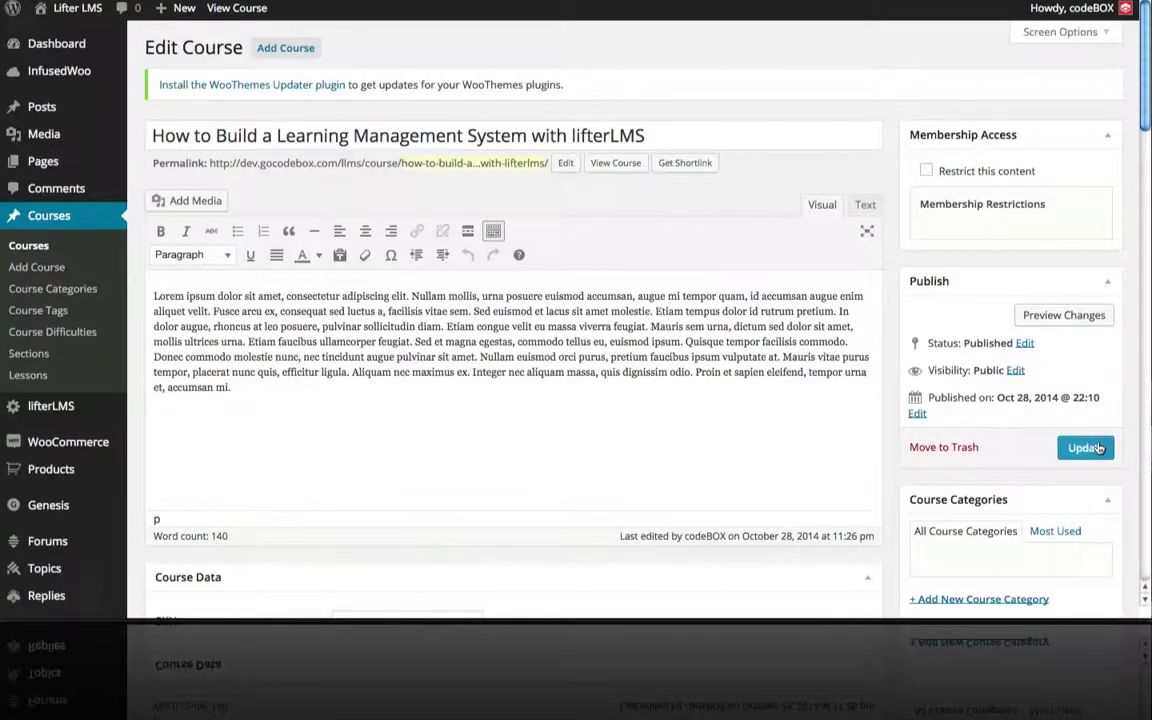
pyautogui.click(1085, 447)
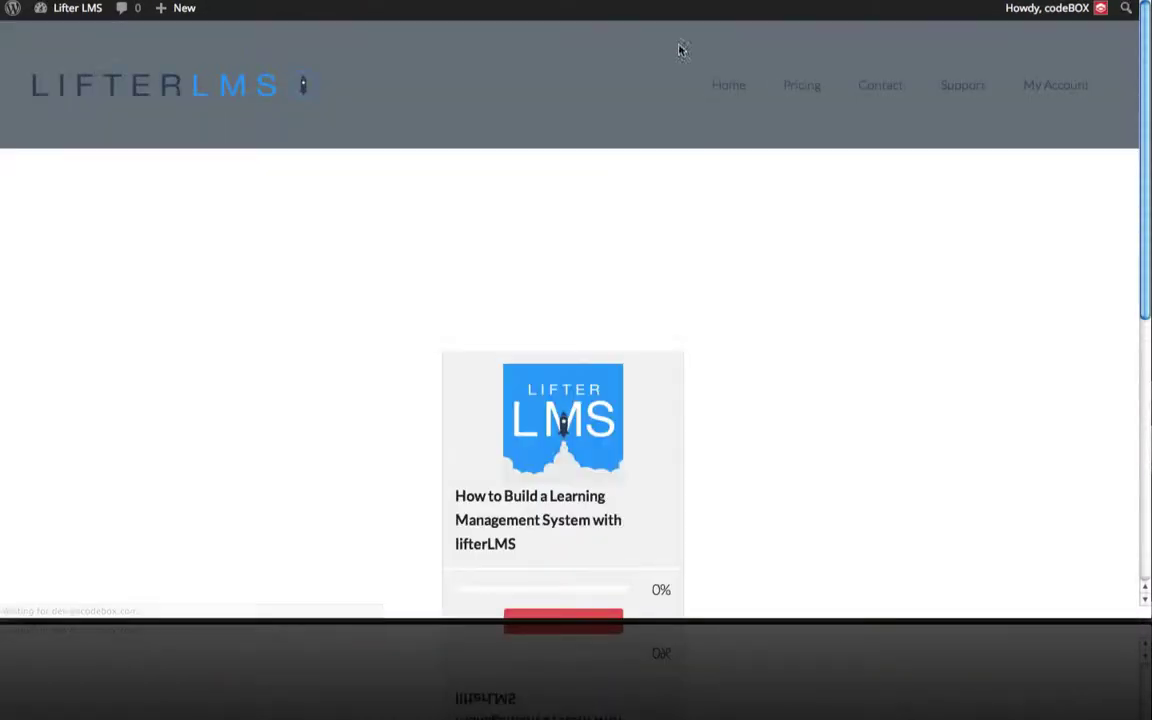
# - Open the 'What is lifterLMS?' lesson from the course page and mark it complete
pyautogui.scroll(-5, 774, 406)
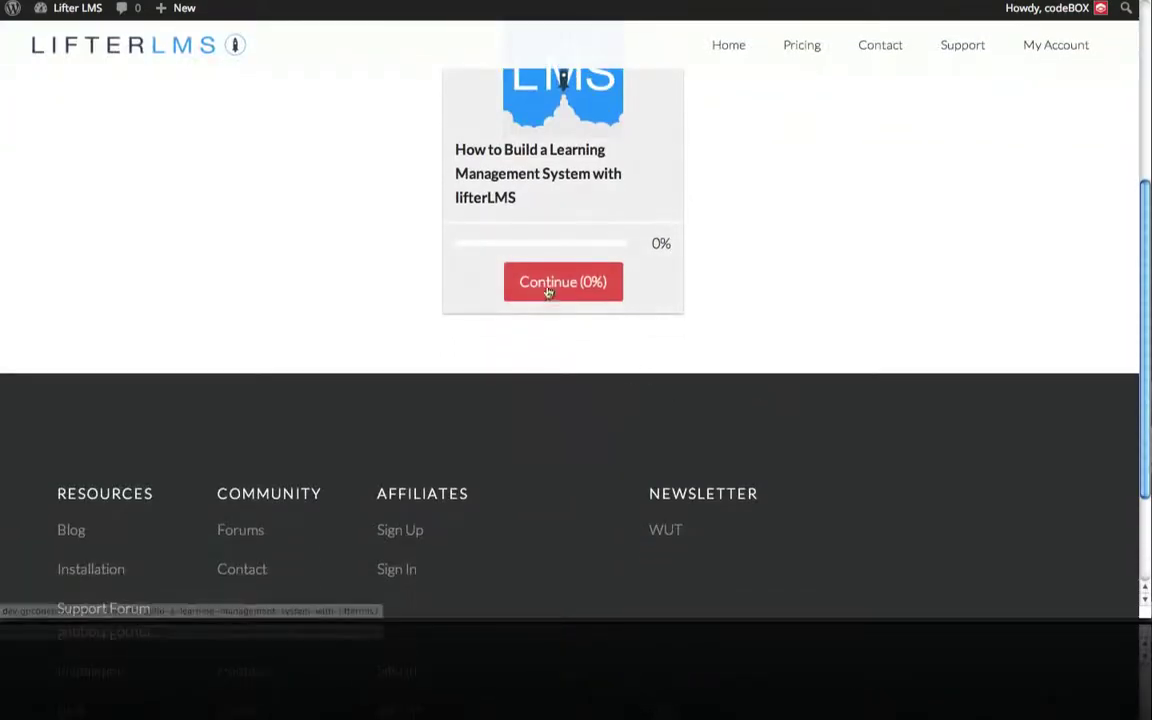
pyautogui.click(547, 285)
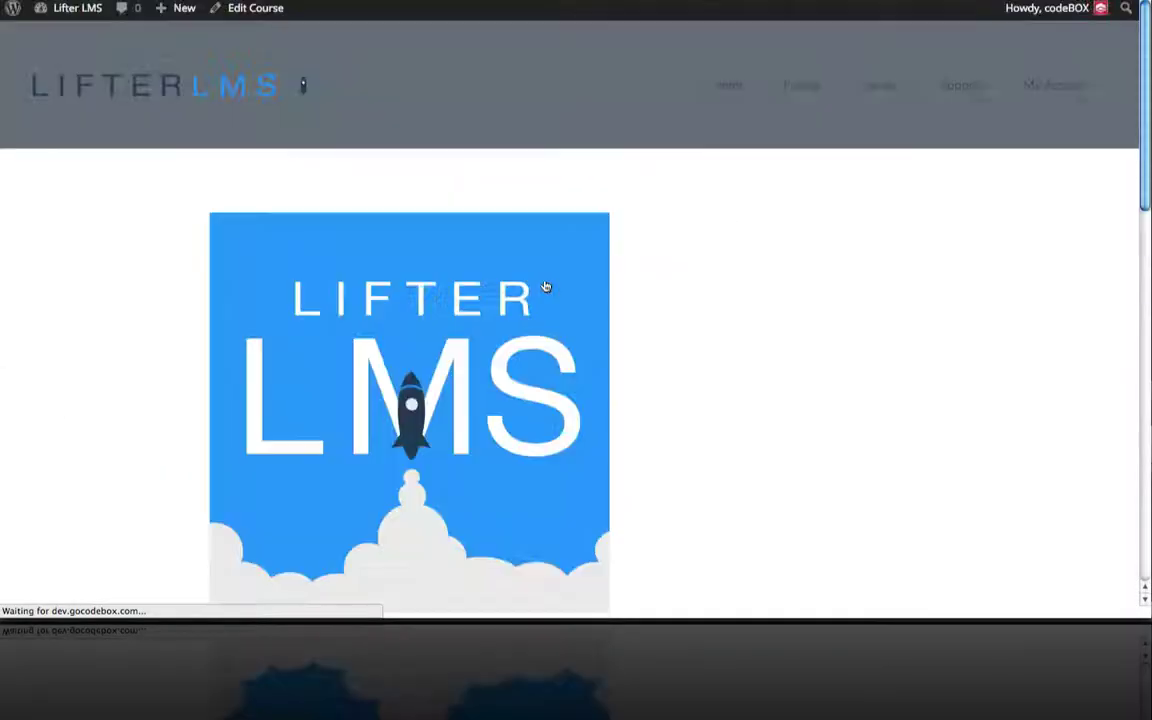
pyautogui.scroll(-5, 547, 285)
pyautogui.scroll(-3, 545, 285)
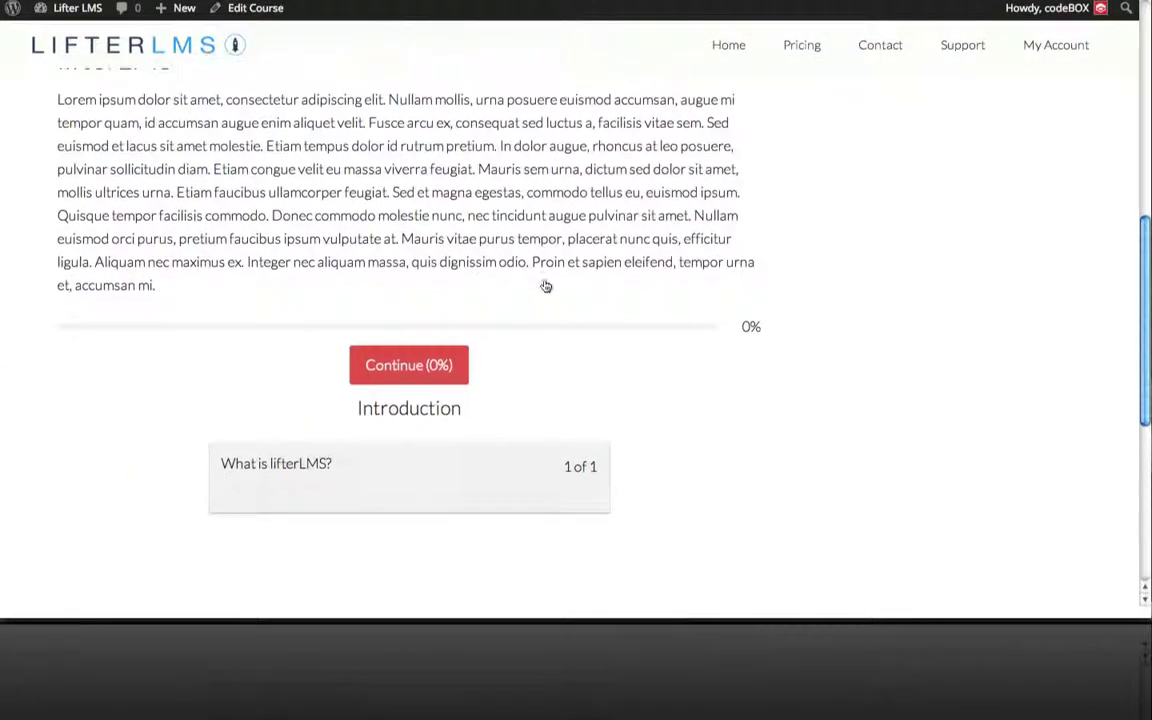
pyautogui.moveTo(473, 414); pyautogui.dragTo(356, 418)
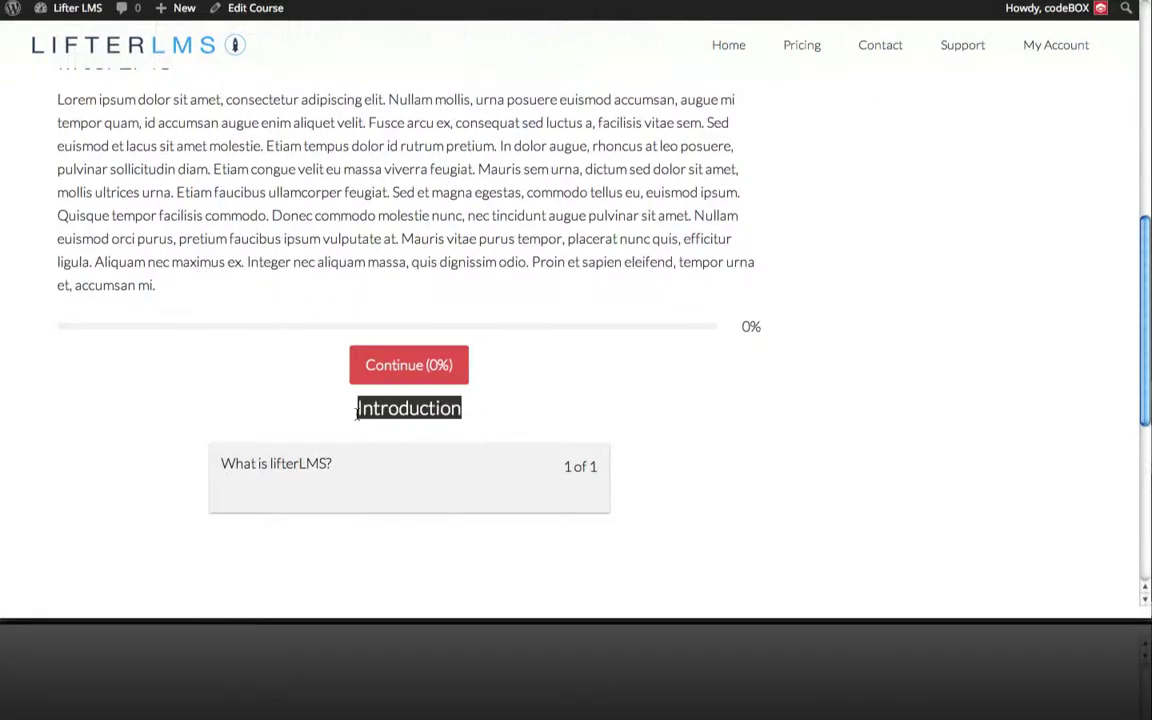
pyautogui.click(298, 467)
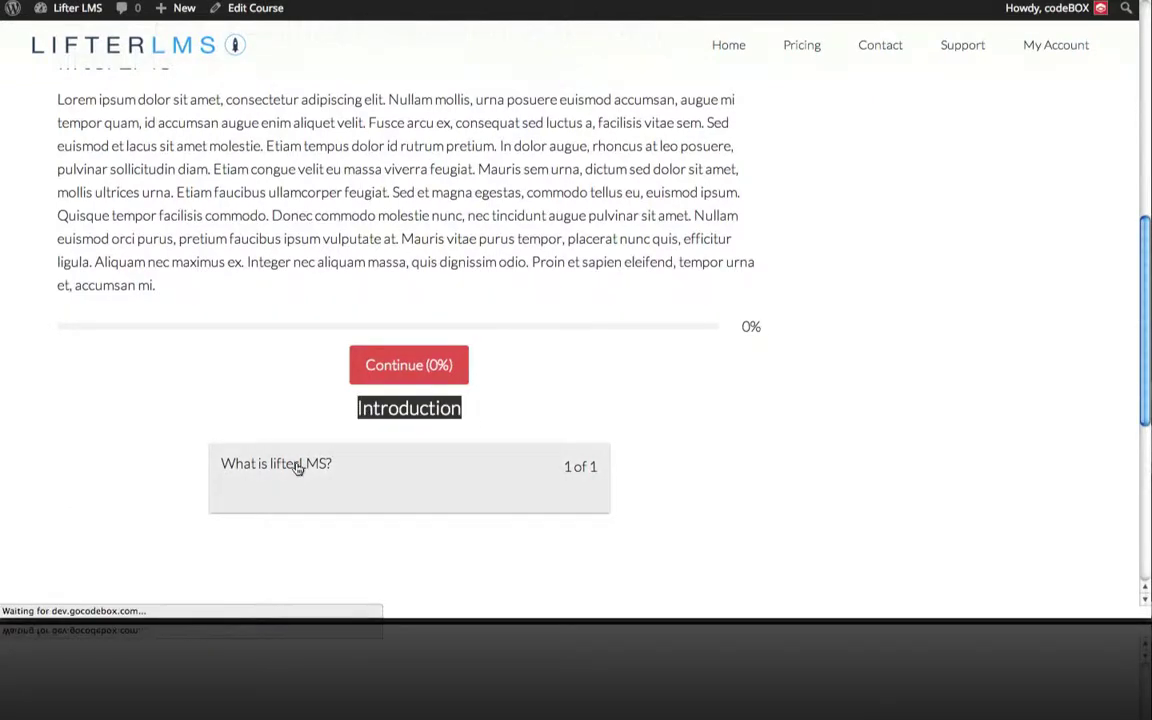
pyautogui.scroll(-4, 645, 244)
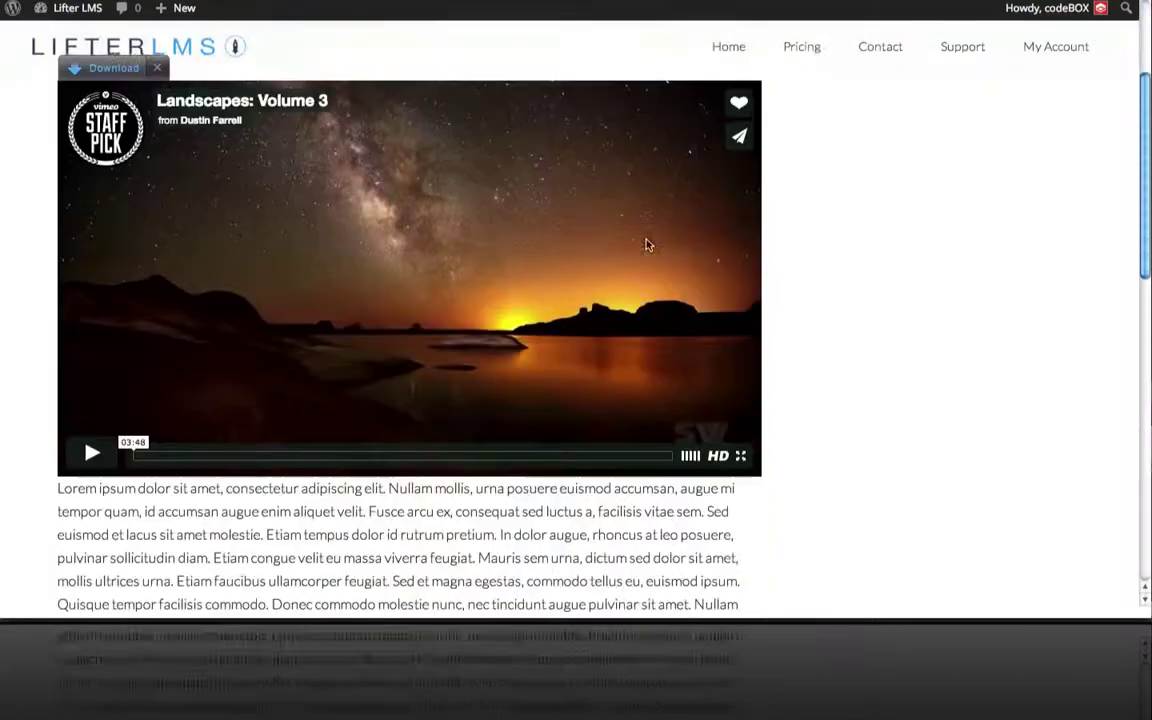
pyautogui.scroll(-5, 645, 244)
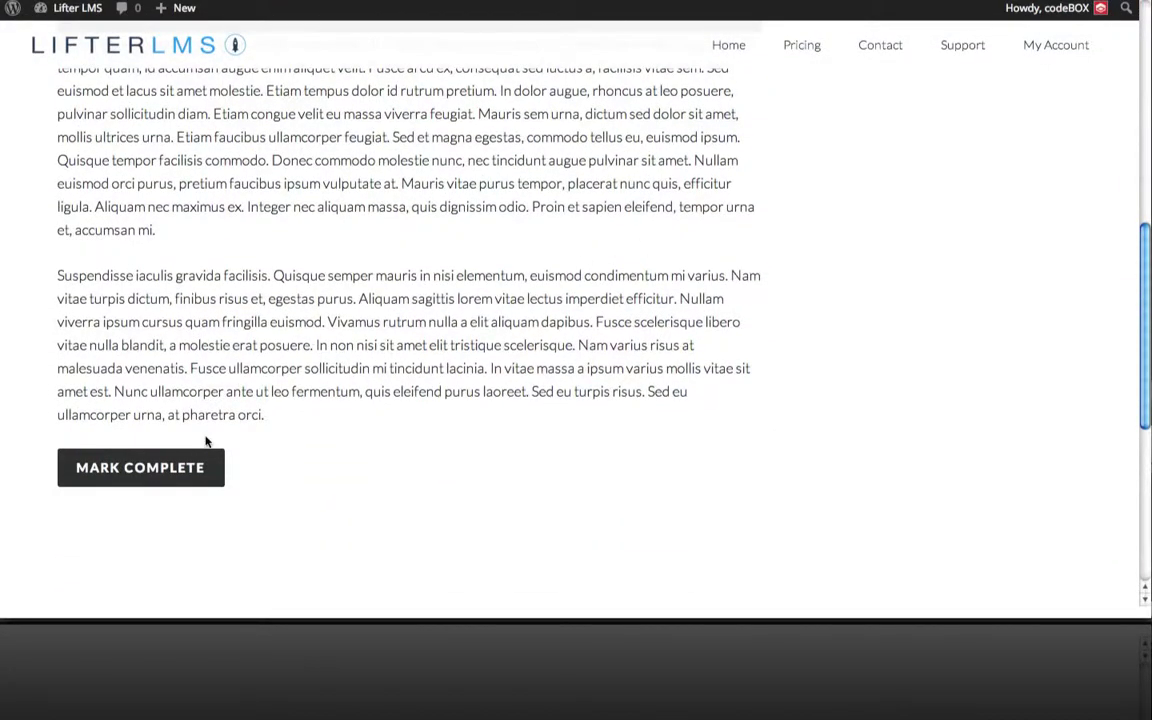
pyautogui.click(185, 463)
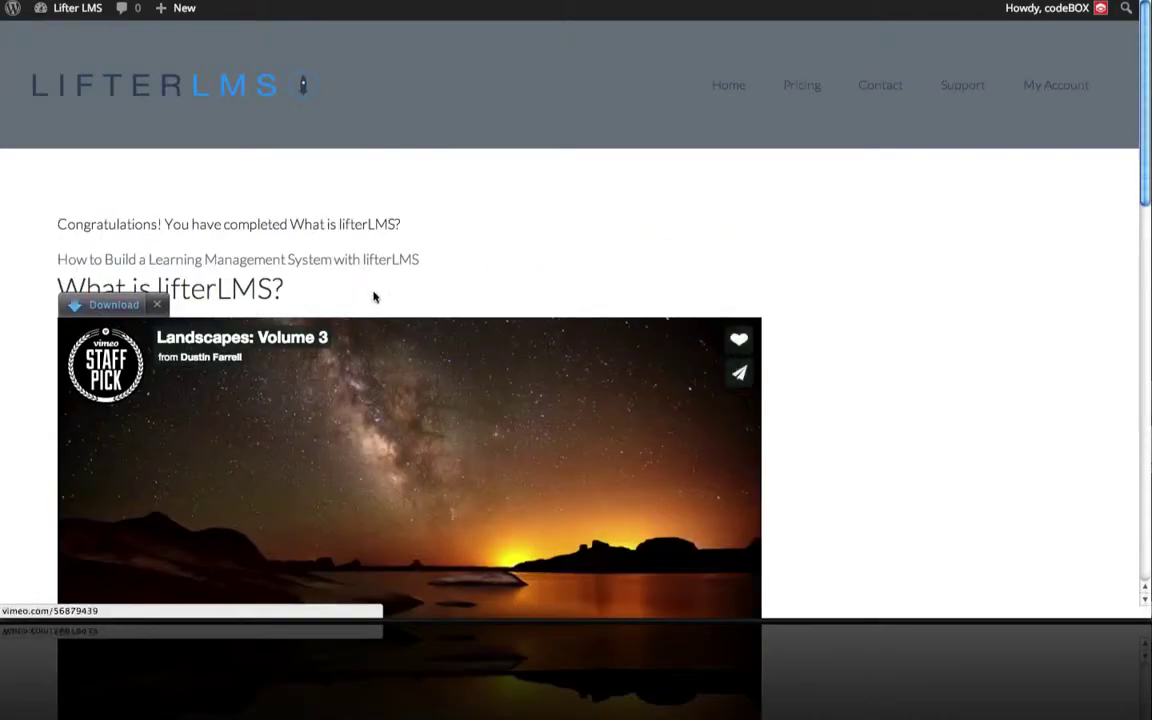
# - Return to the course page and review its 100% complete progress and lesson list
pyautogui.click(287, 261)
pyautogui.scroll(-8, 724, 234)
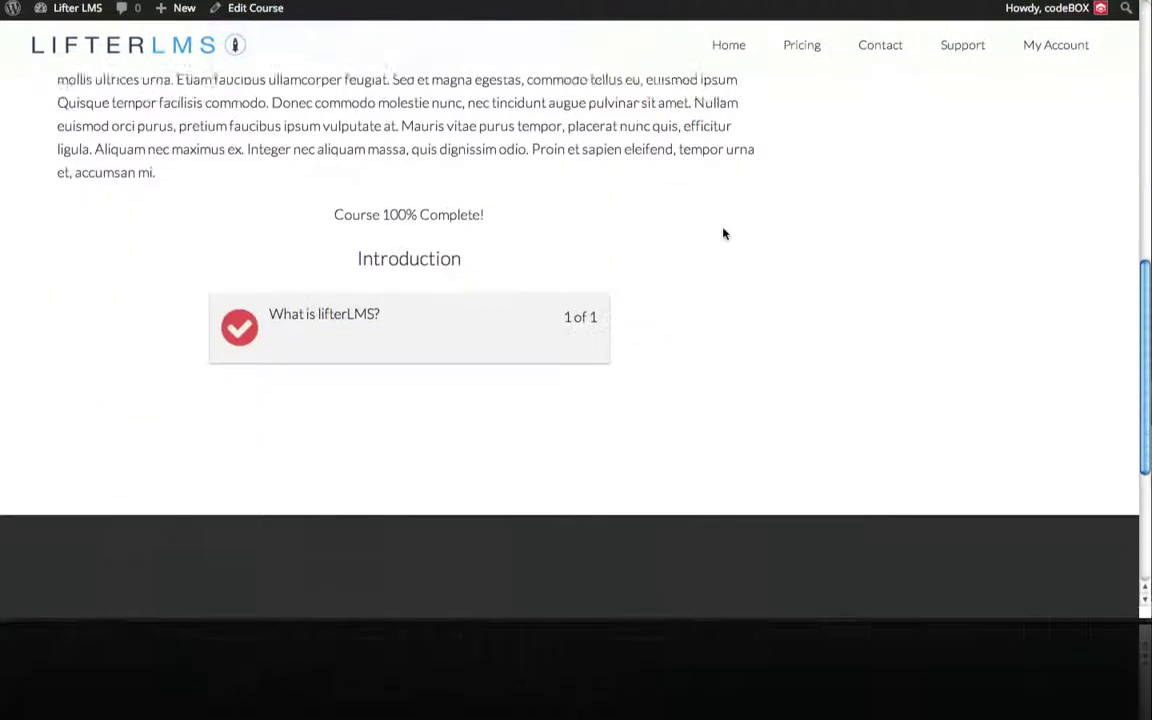
pyautogui.scroll(-2, 724, 234)
pyautogui.scroll(1, 724, 234)
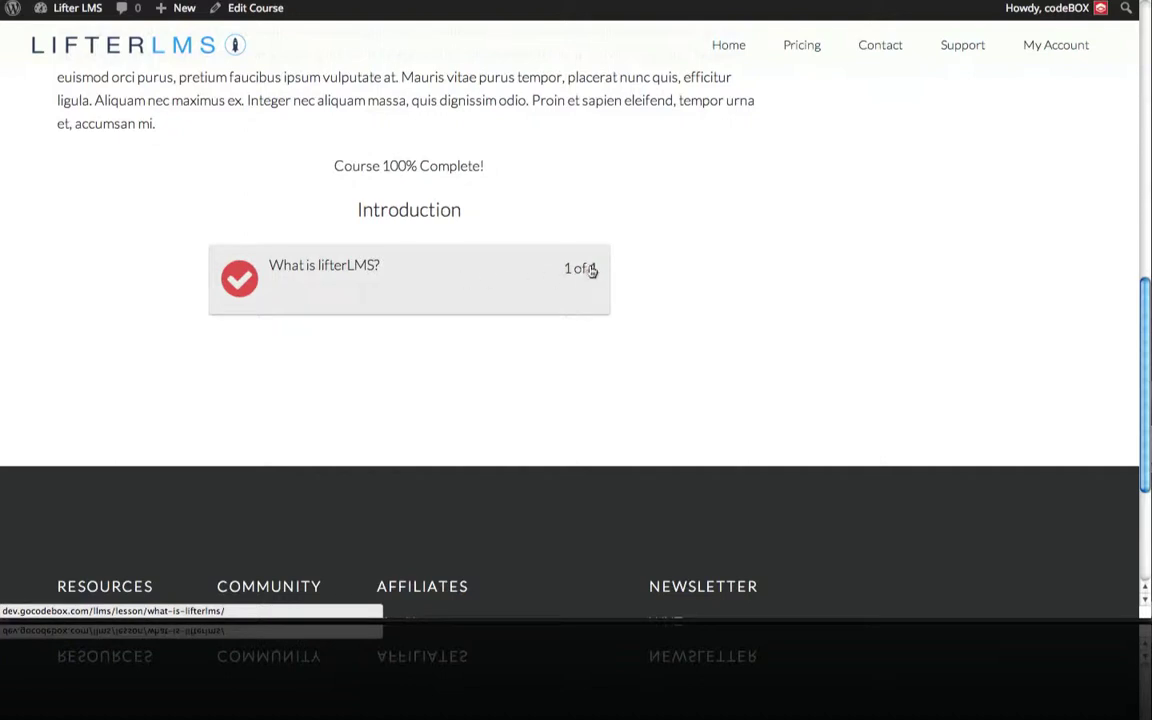
pyautogui.scroll(2, 626, 271)
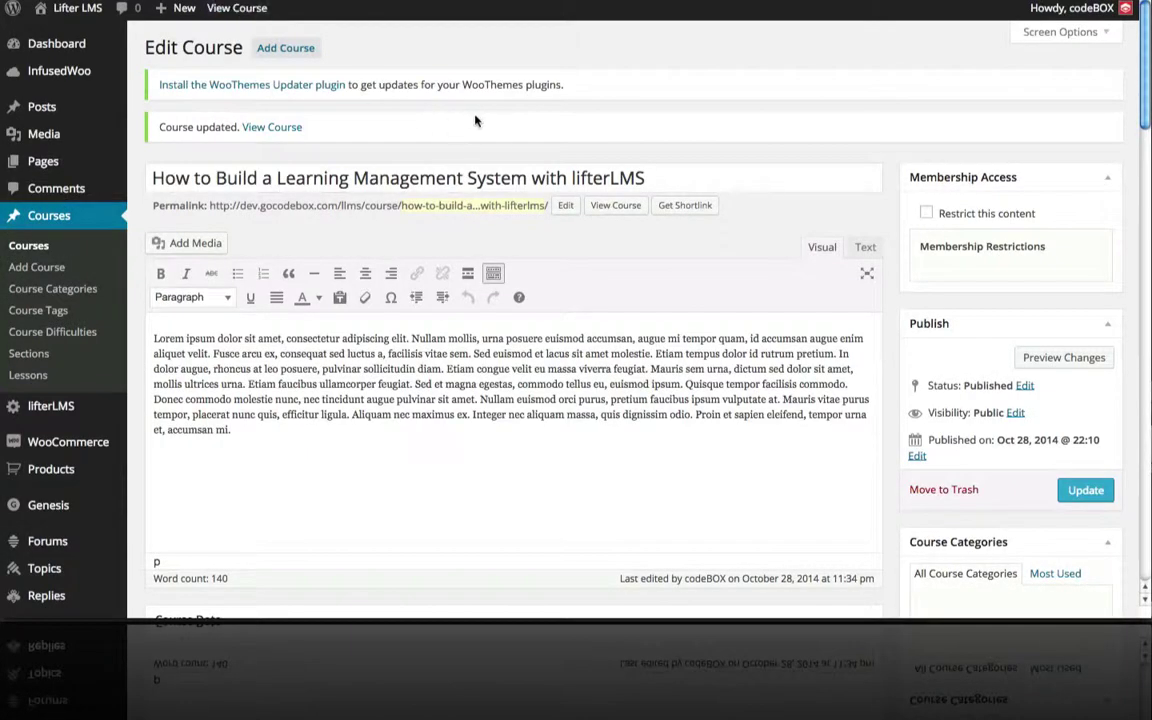
# - Scroll down the Edit Course screen to the Create Course Syllabus box
pyautogui.scroll(-6, 838, 108)
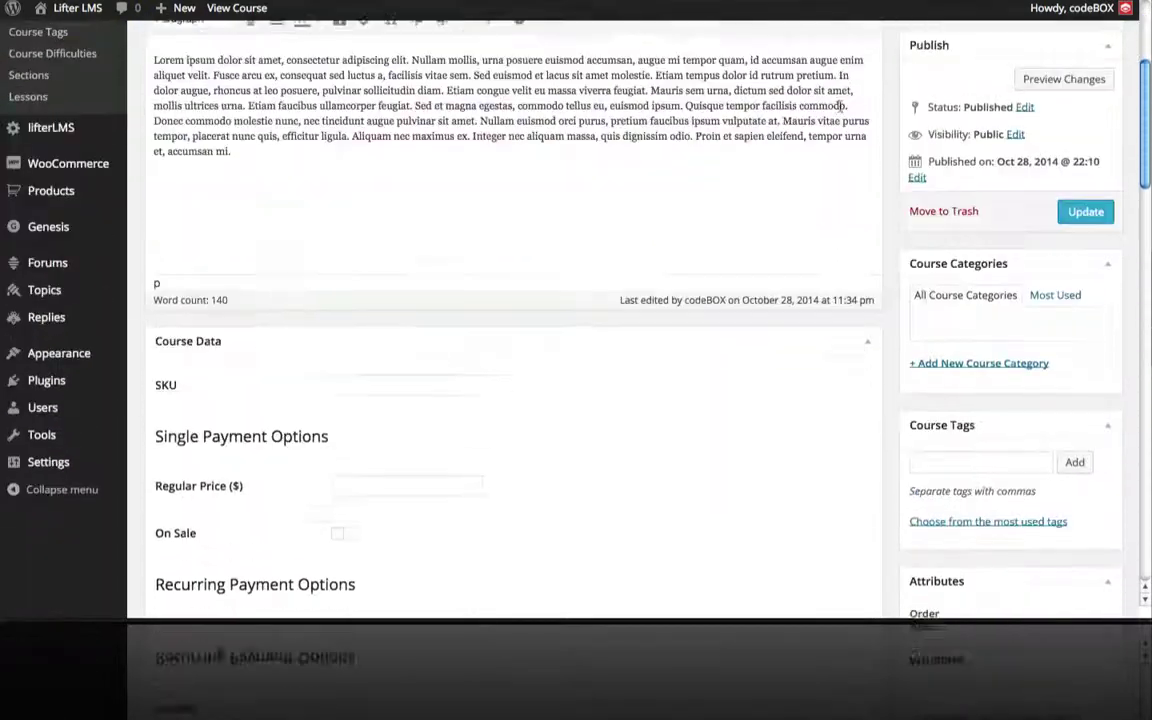
pyautogui.scroll(-8, 840, 108)
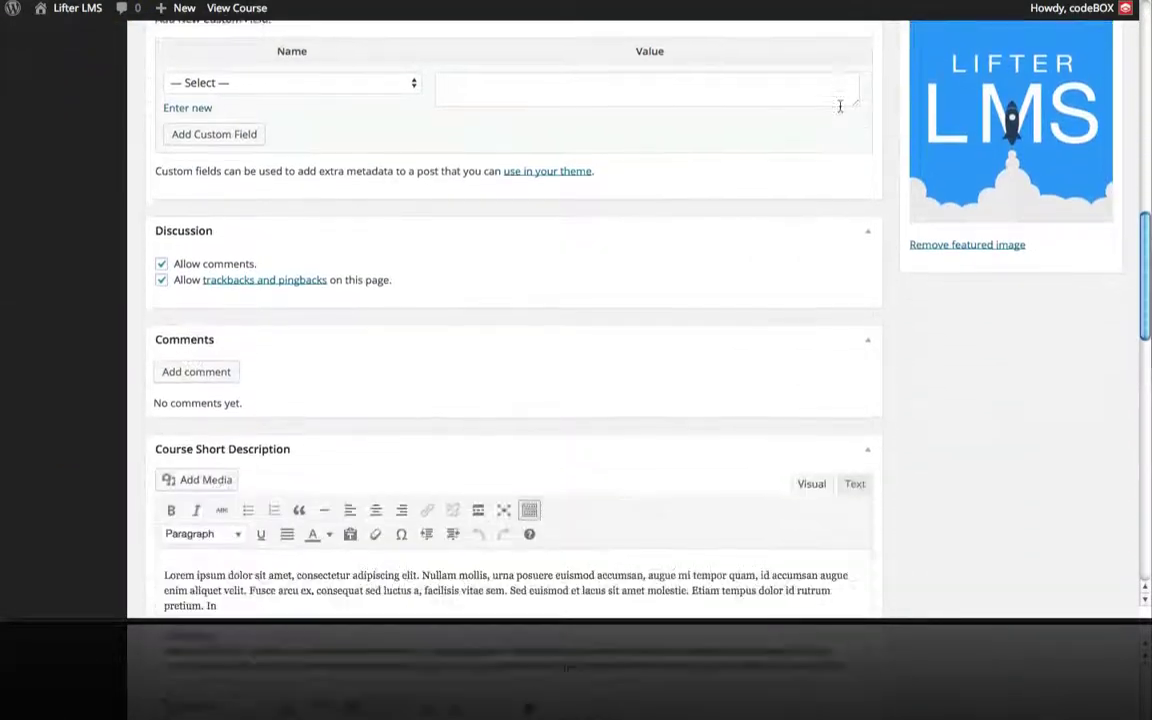
pyautogui.scroll(-5, 840, 108)
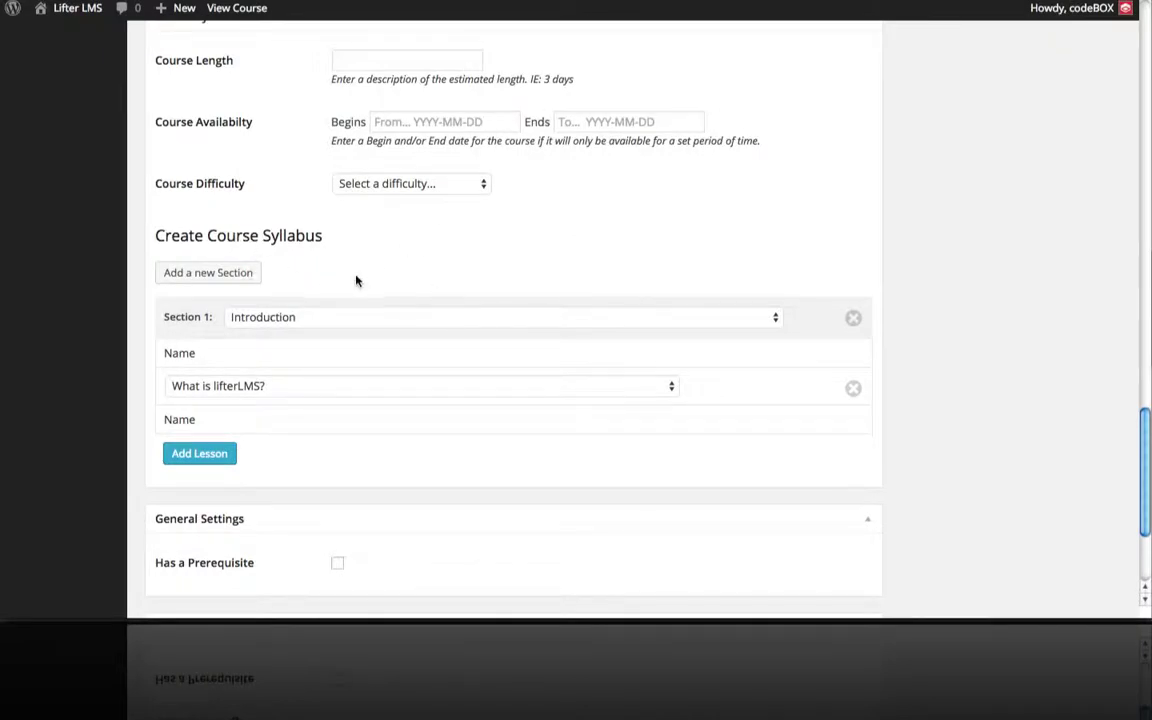
# - Add Section 2 to the syllabus and set it to Installation
pyautogui.click(238, 274)
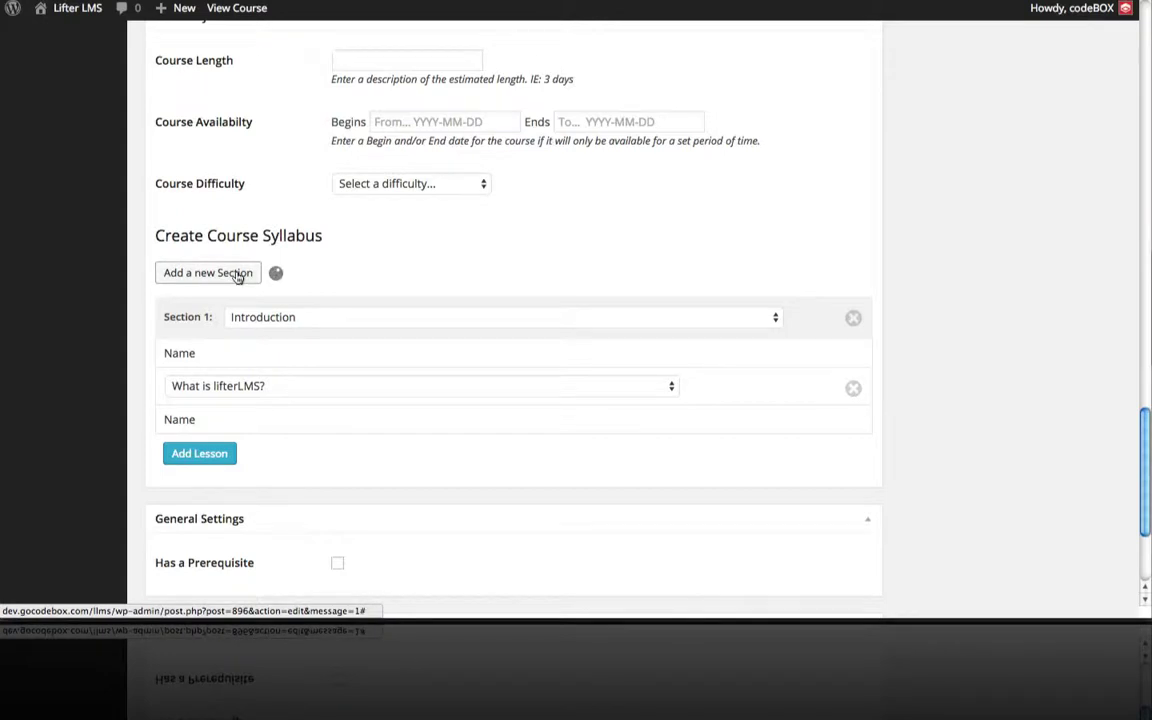
pyautogui.scroll(-2, 464, 339)
pyautogui.click(775, 371)
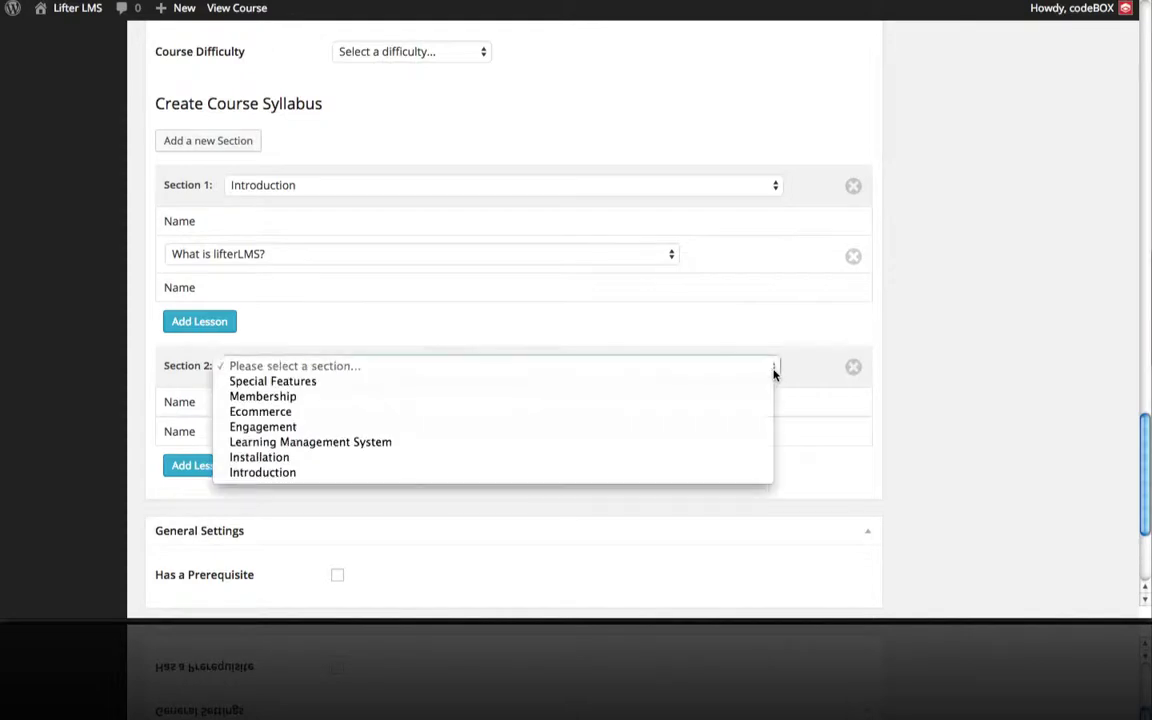
pyautogui.click(698, 457)
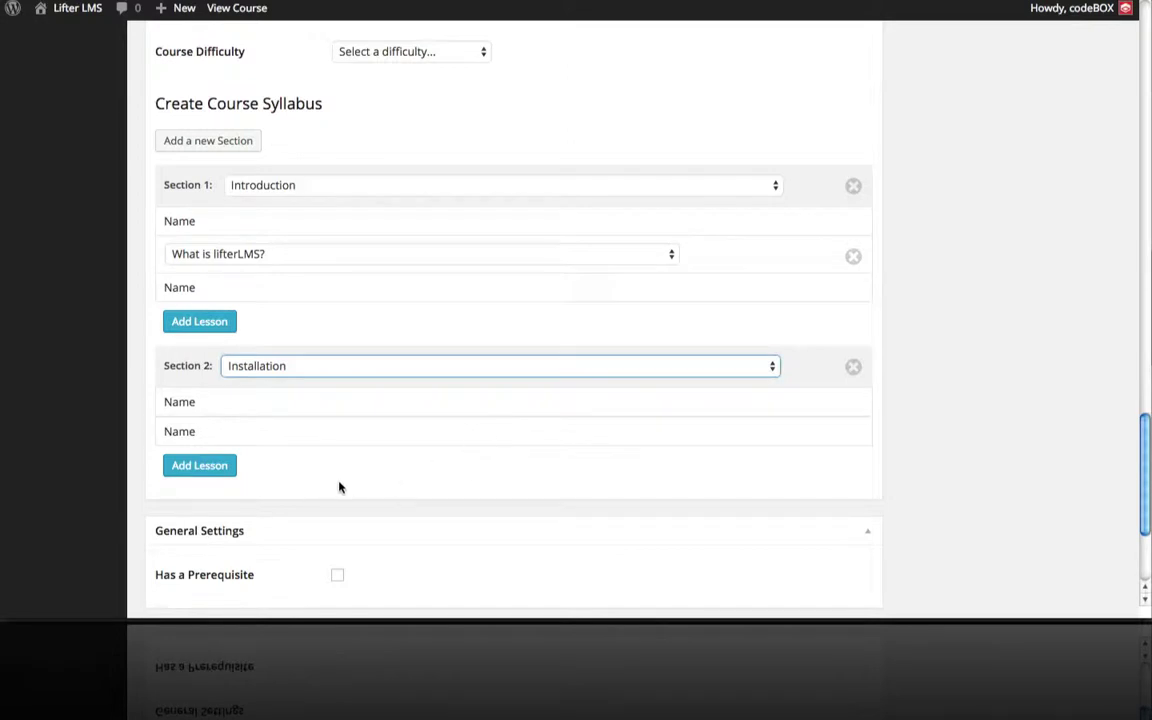
# - Add the lessons Upload and Activate and General Settings Tour to Section 2
pyautogui.click(219, 474)
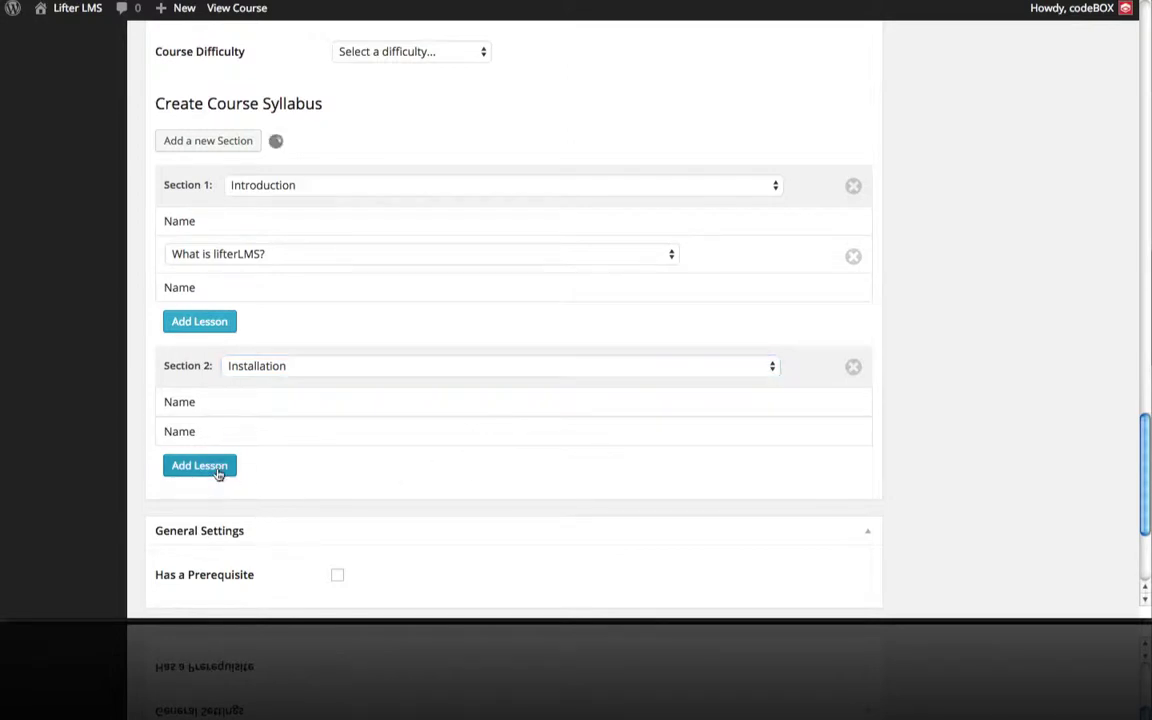
pyautogui.click(255, 440)
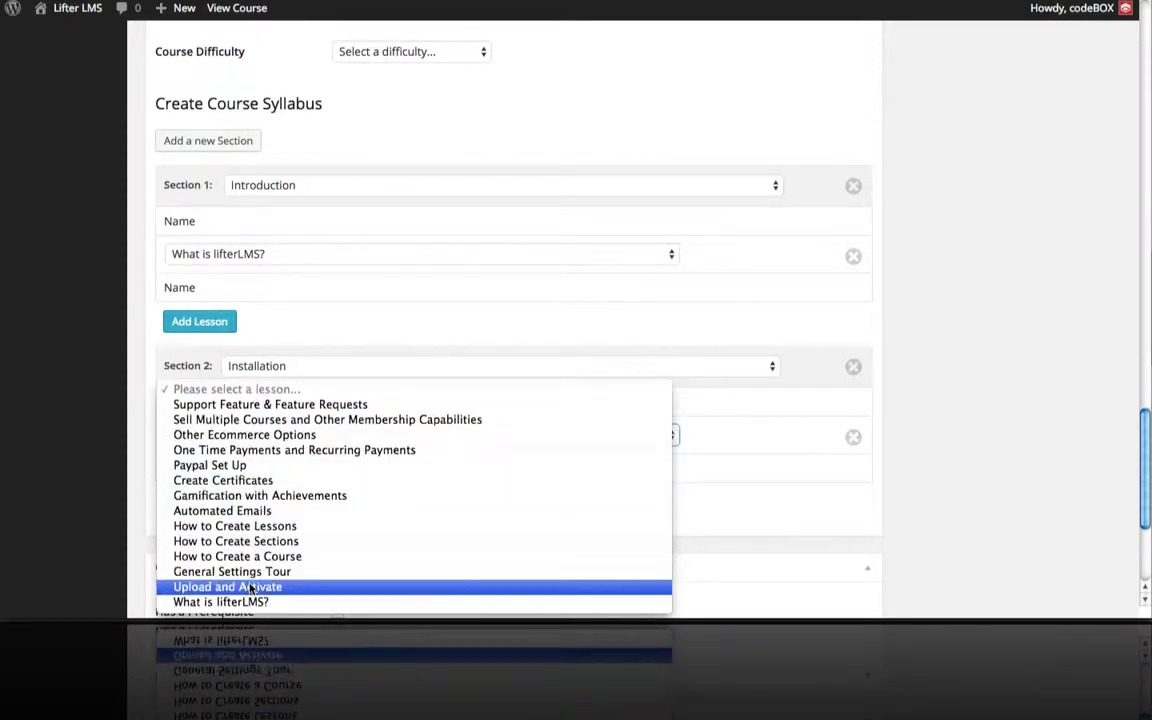
pyautogui.click(249, 588)
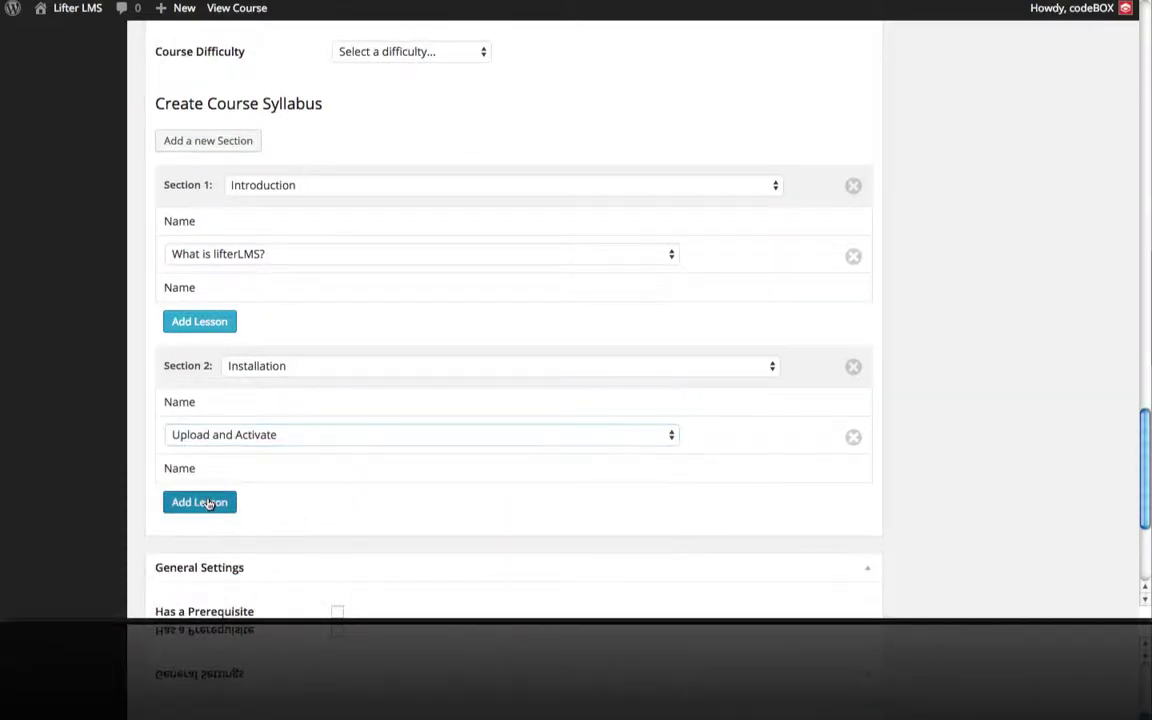
pyautogui.click(206, 502)
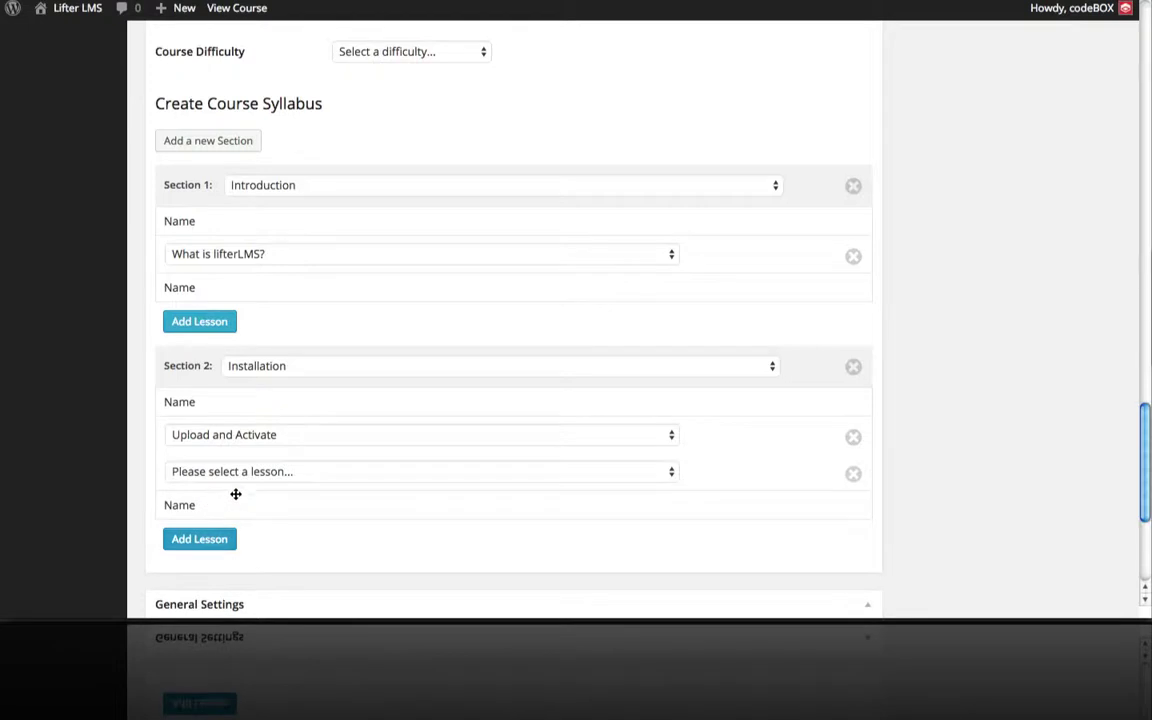
pyautogui.click(266, 476)
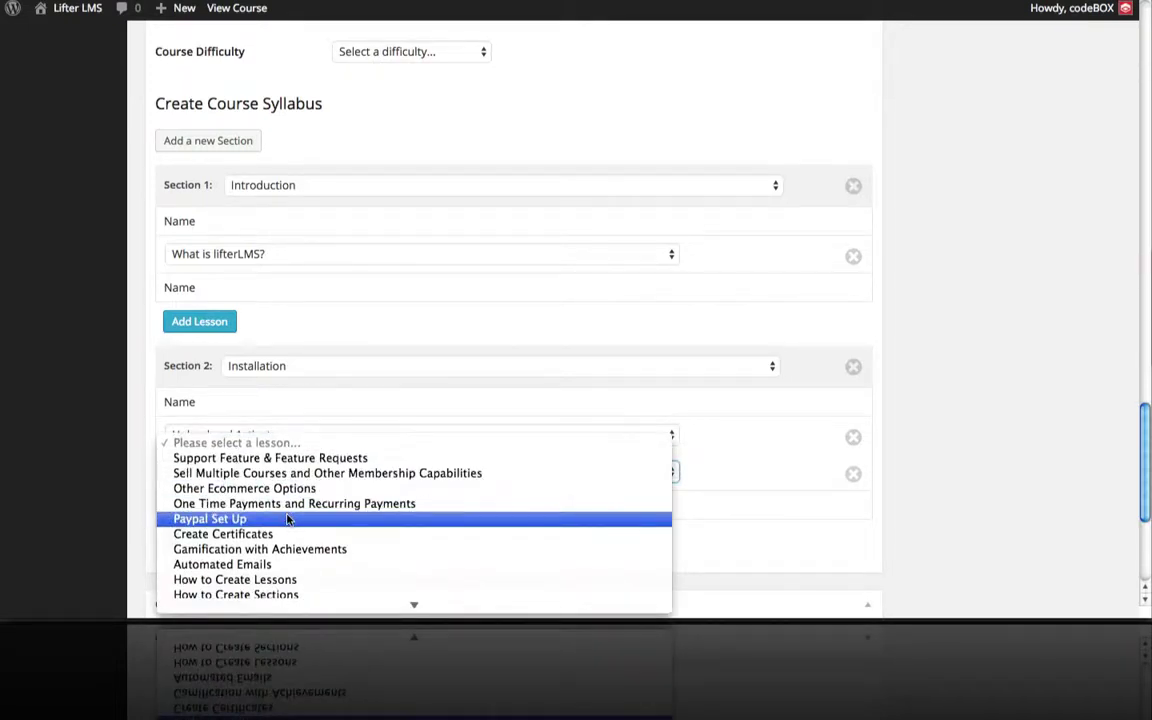
pyautogui.scroll(-2, 287, 519)
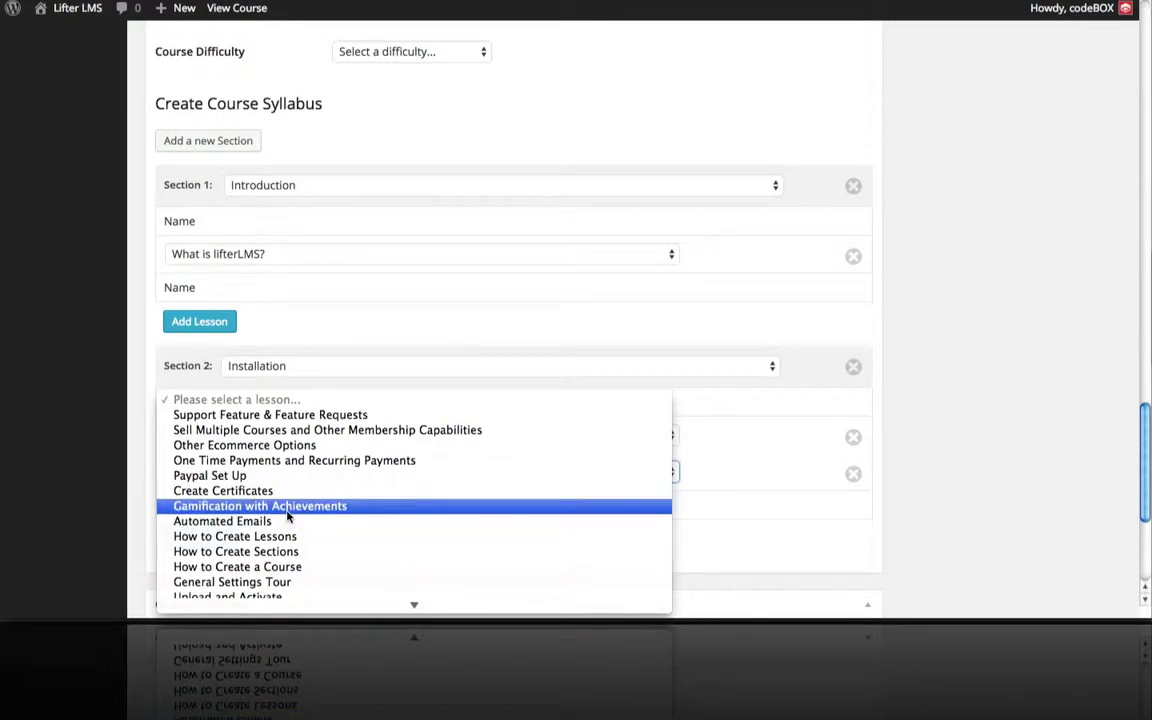
pyautogui.scroll(-1, 287, 516)
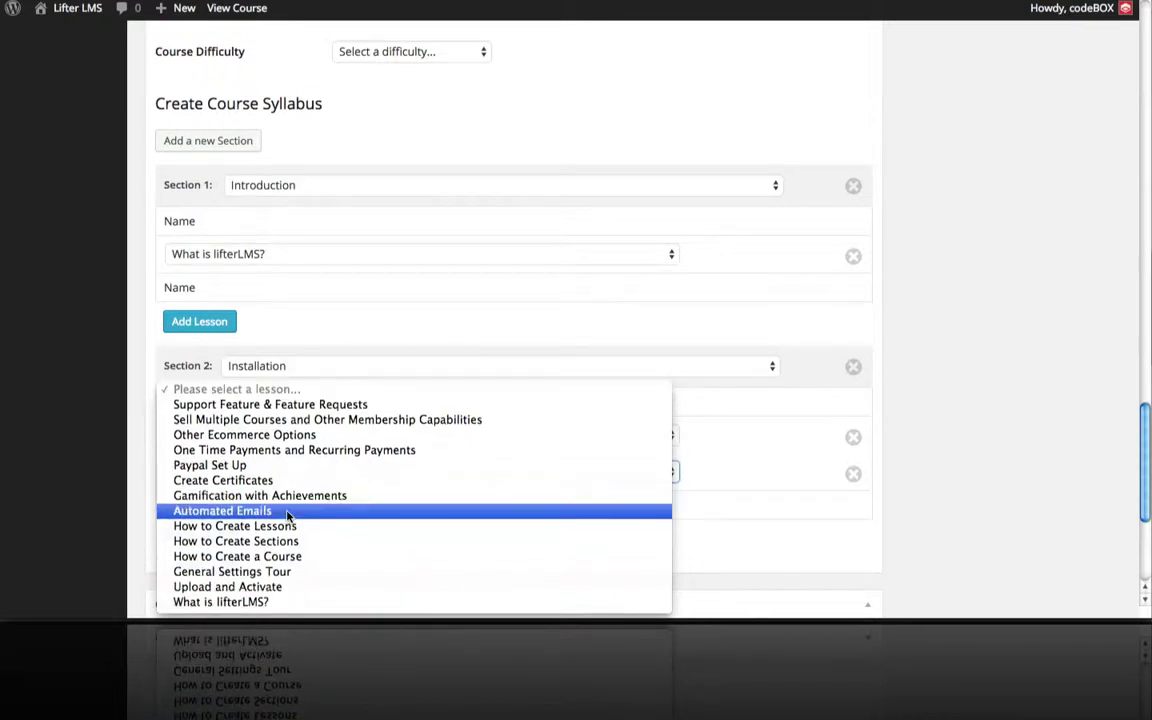
pyautogui.click(258, 571)
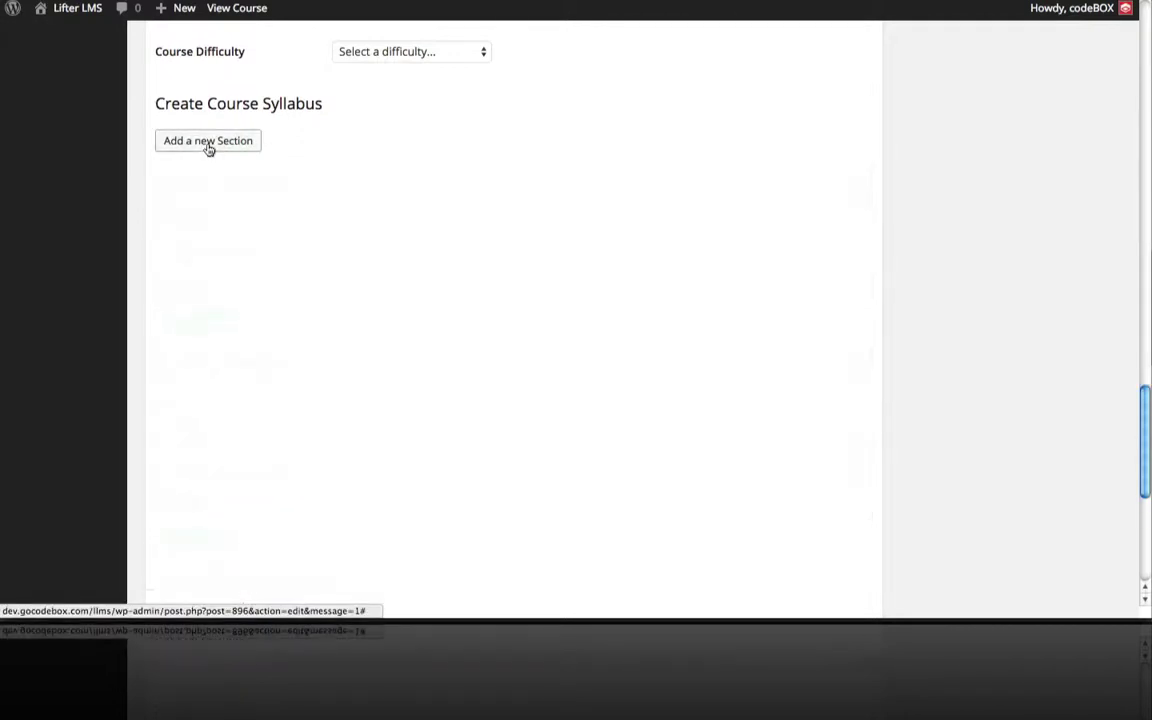
# - Assign Learning Management System to Section 3 and scroll through the later sections
pyautogui.scroll(-5, 379, 388)
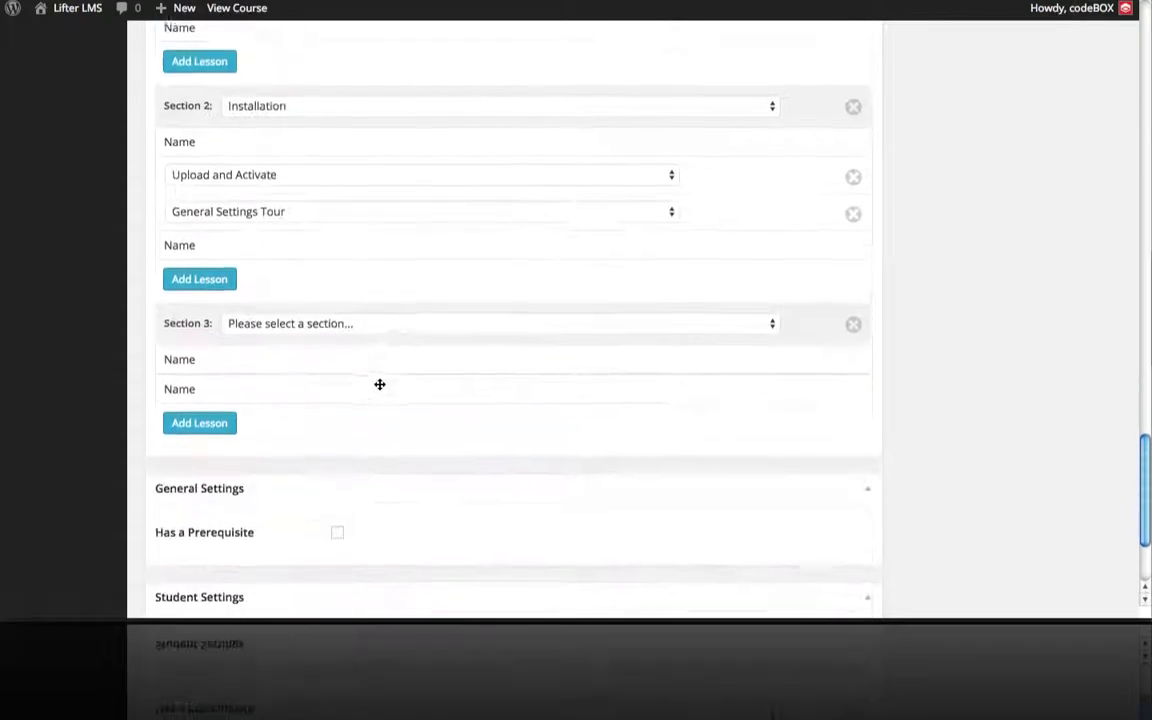
pyautogui.click(362, 321)
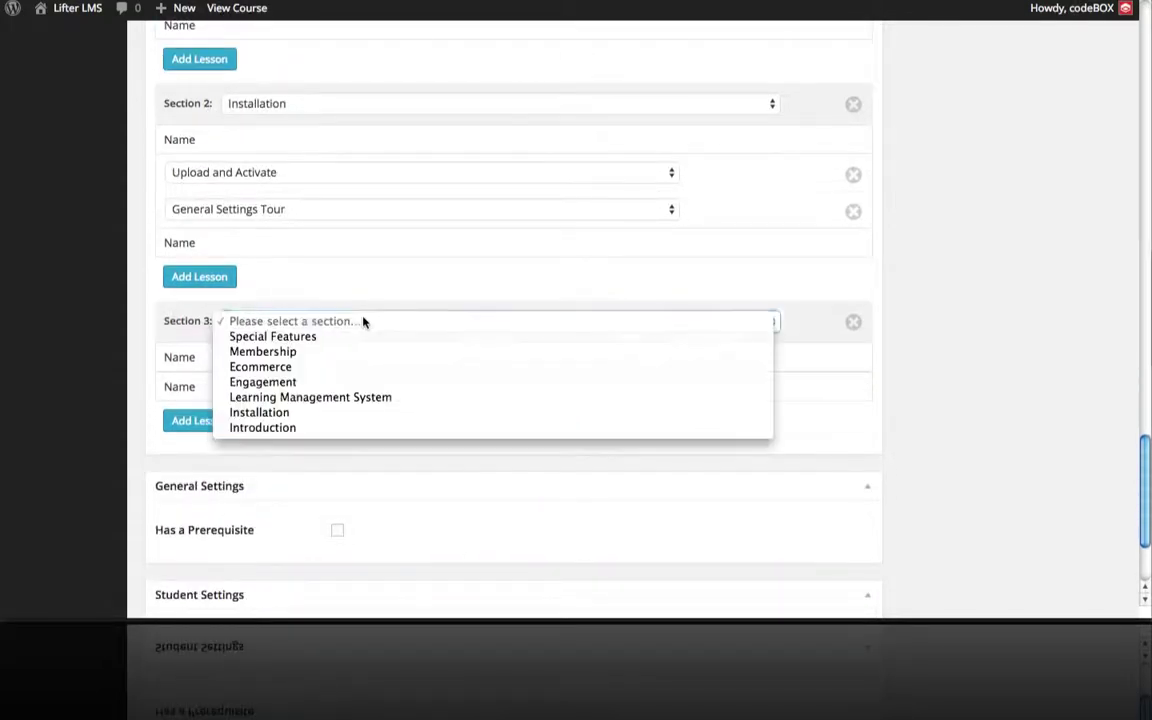
pyautogui.click(351, 398)
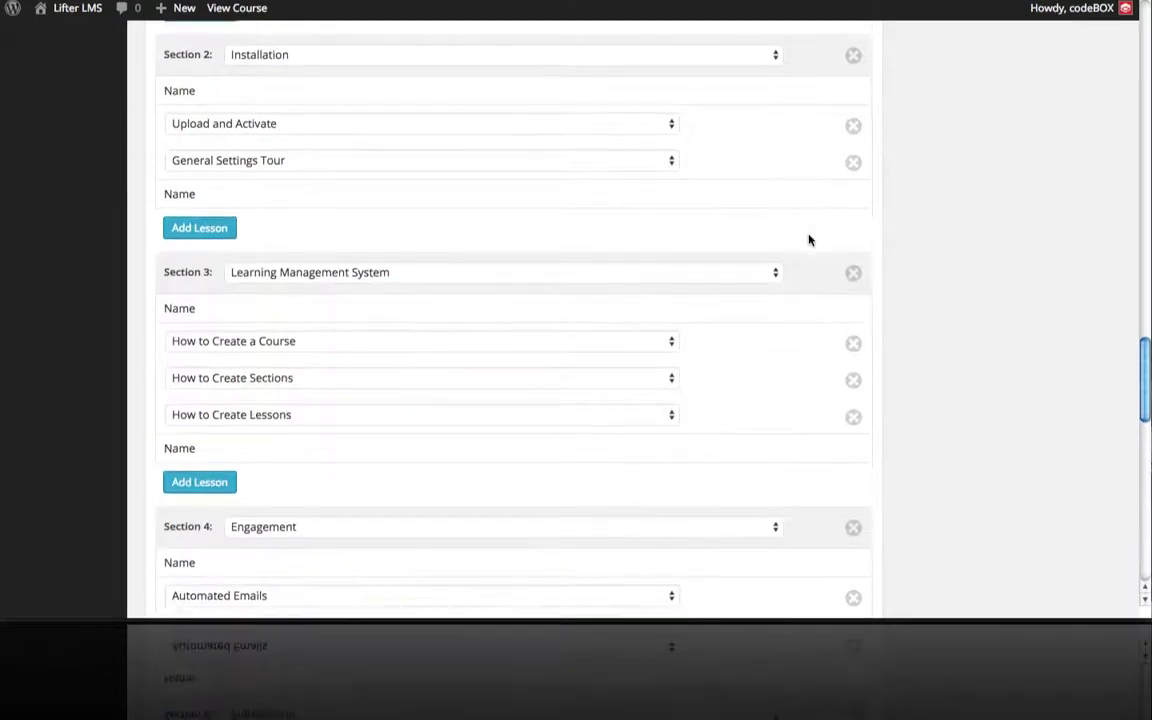
pyautogui.scroll(-2, 809, 237)
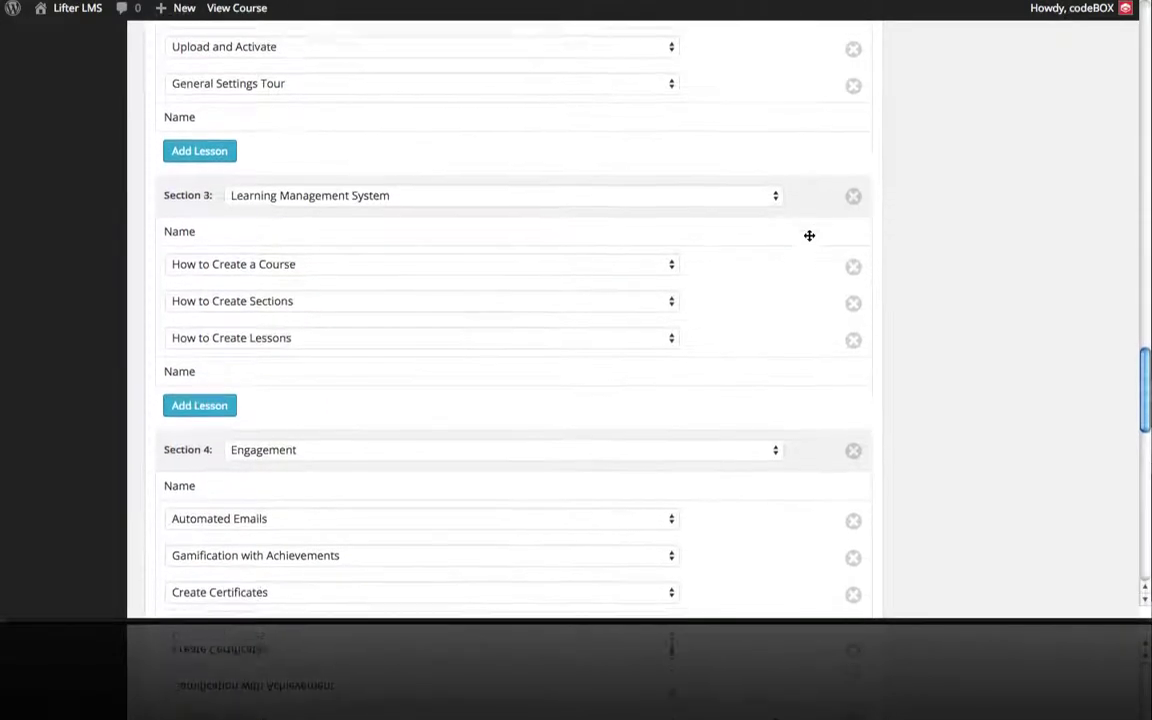
pyautogui.scroll(-5, 432, 232)
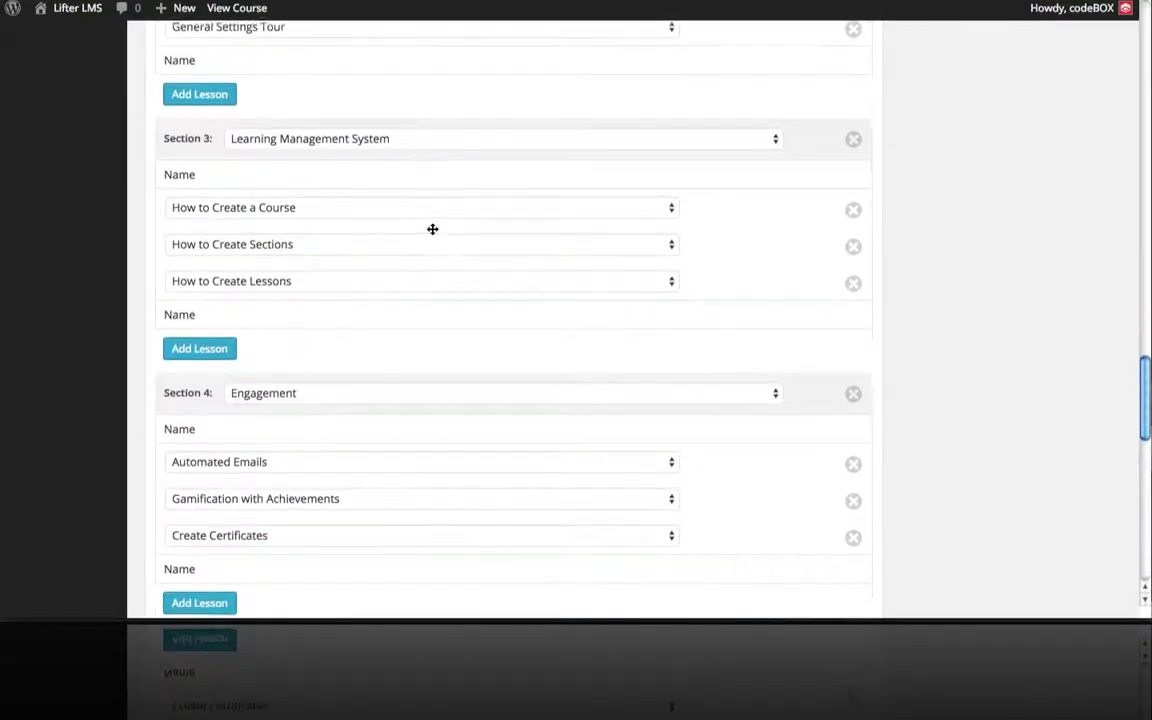
pyautogui.scroll(-4, 432, 233)
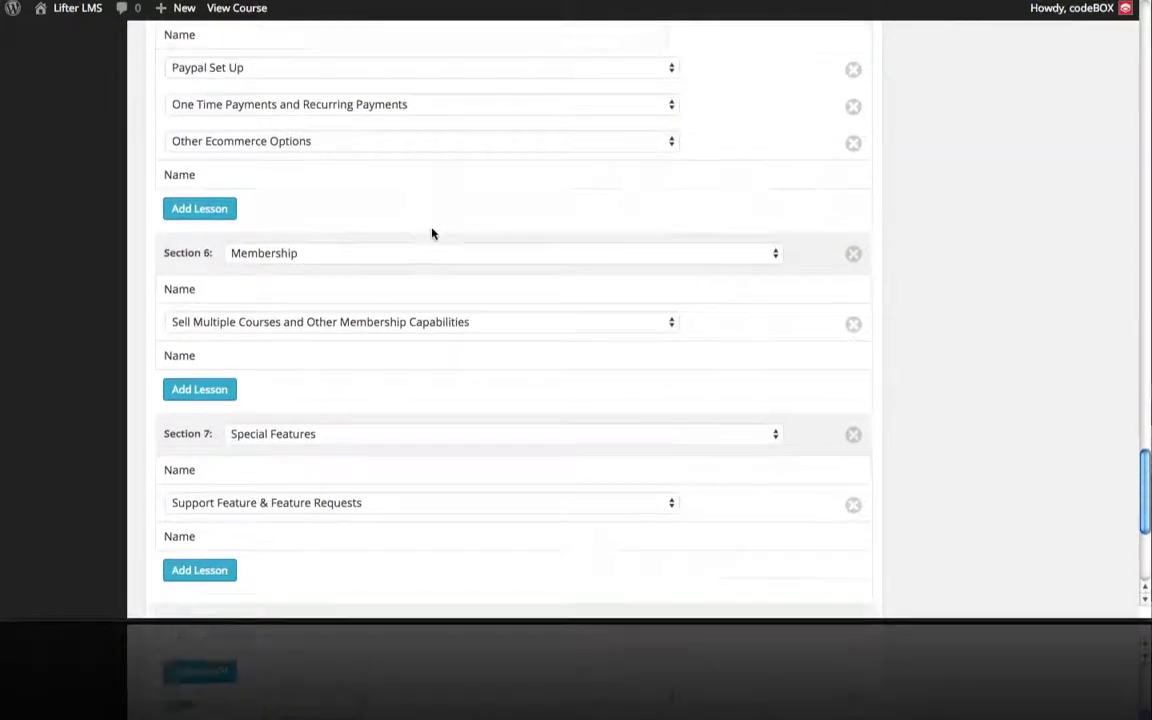
pyautogui.scroll(3, 432, 229)
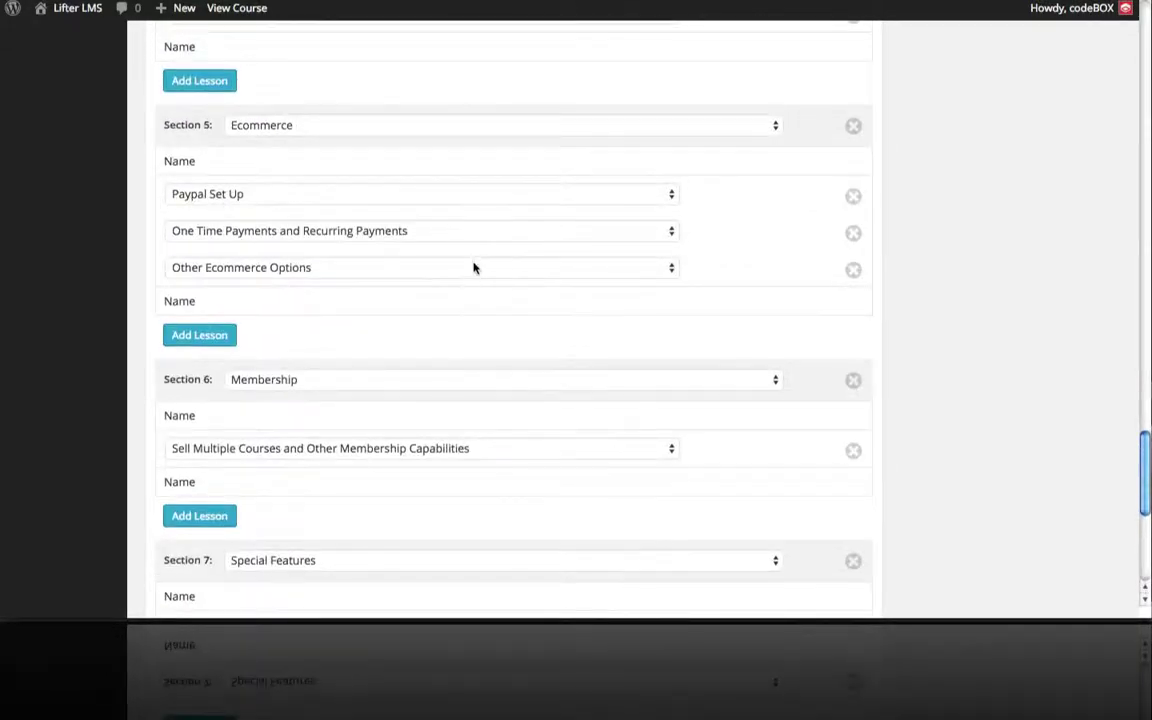
# - Try reordering the Ecommerce lessons, moving One Time Payments below Other Ecommerce Options
pyautogui.rightClick(466, 246)
pyautogui.click(465, 245)
pyautogui.click(463, 231)
pyautogui.click(464, 231)
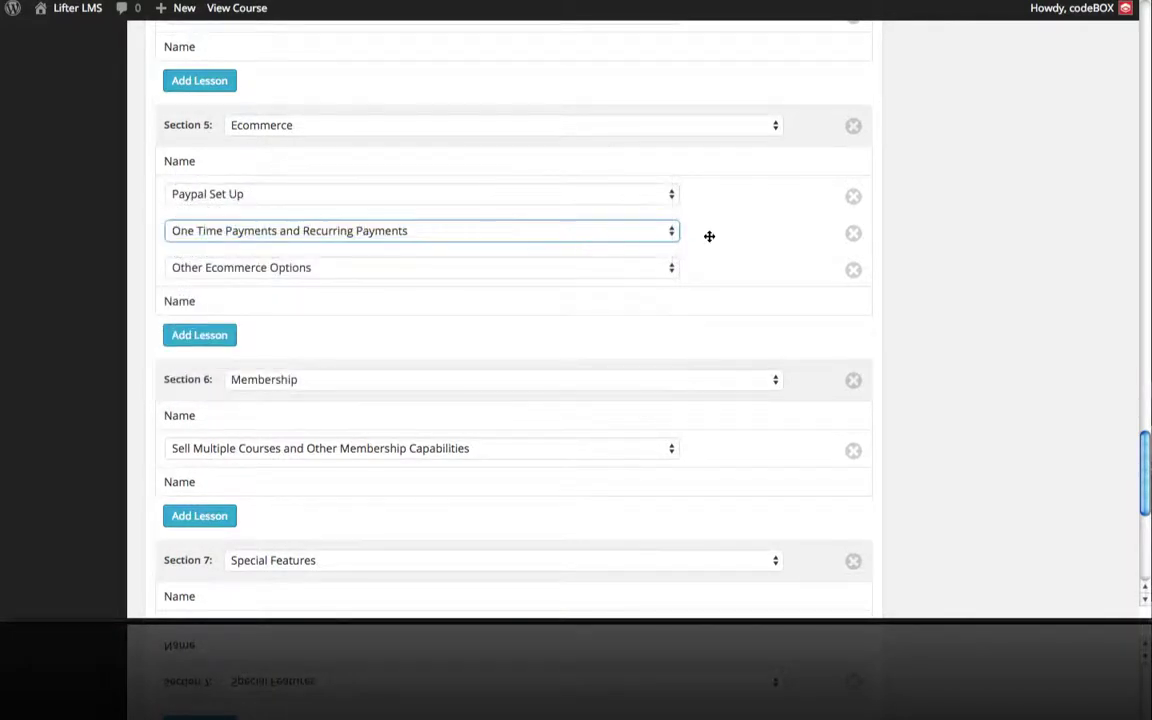
pyautogui.moveTo(726, 225)
pyautogui.mouseDown()
pyautogui.moveTo(717, 280)
pyautogui.moveTo(748, 255)
pyautogui.moveTo(744, 219)
pyautogui.mouseUp()
pyautogui.scroll(1, 743, 219)
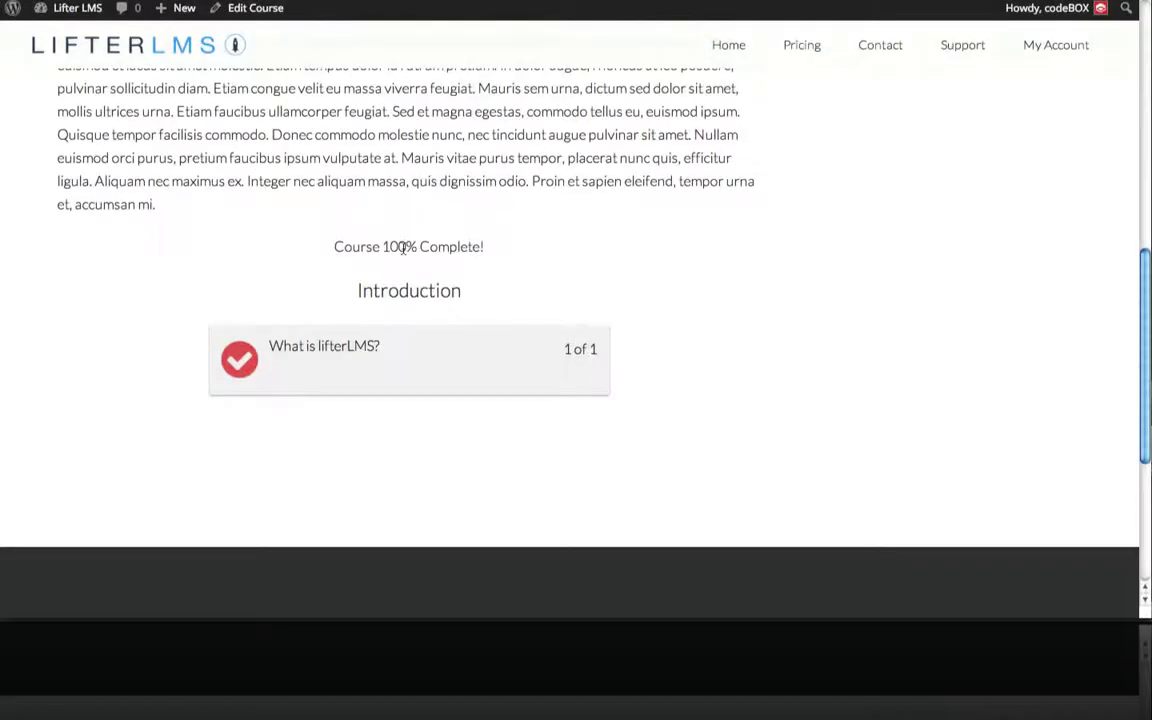
# - Reload the live course page and scroll through the Introduction, Installation and later lesson lists at 7% progress
pyautogui.scroll(7, 403, 249)
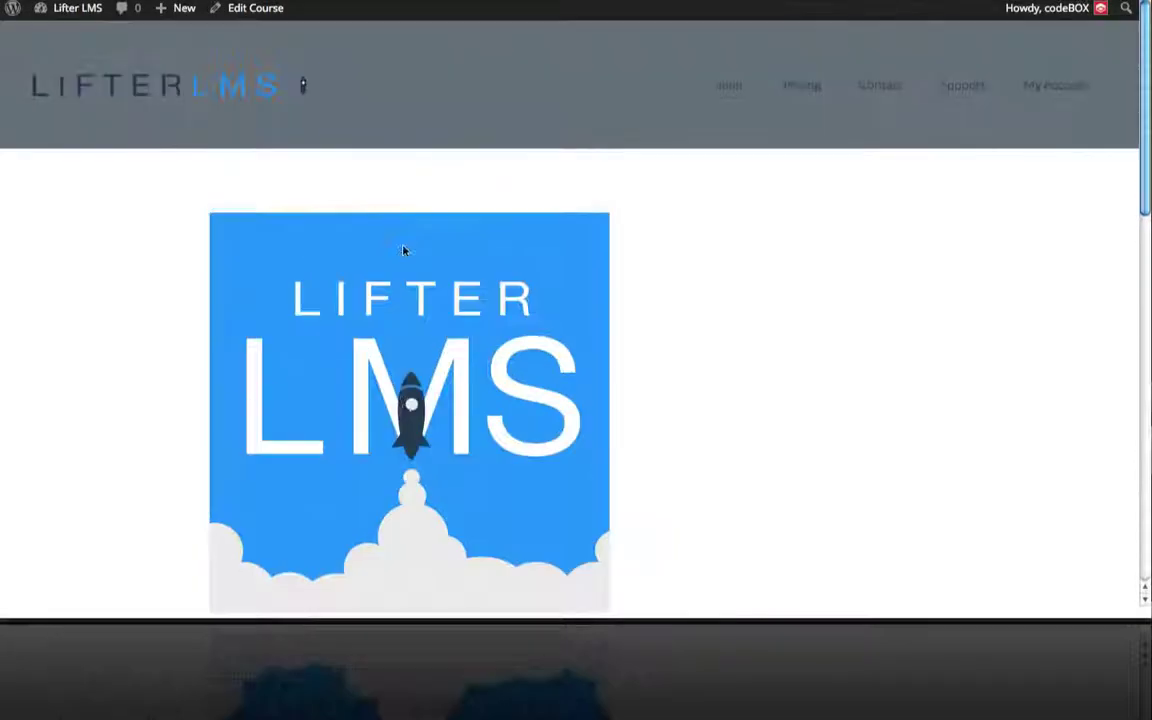
pyautogui.scroll(-4, 403, 249)
pyautogui.scroll(5, 403, 249)
pyautogui.scroll(-8, 403, 249)
pyautogui.scroll(-2, 388, 254)
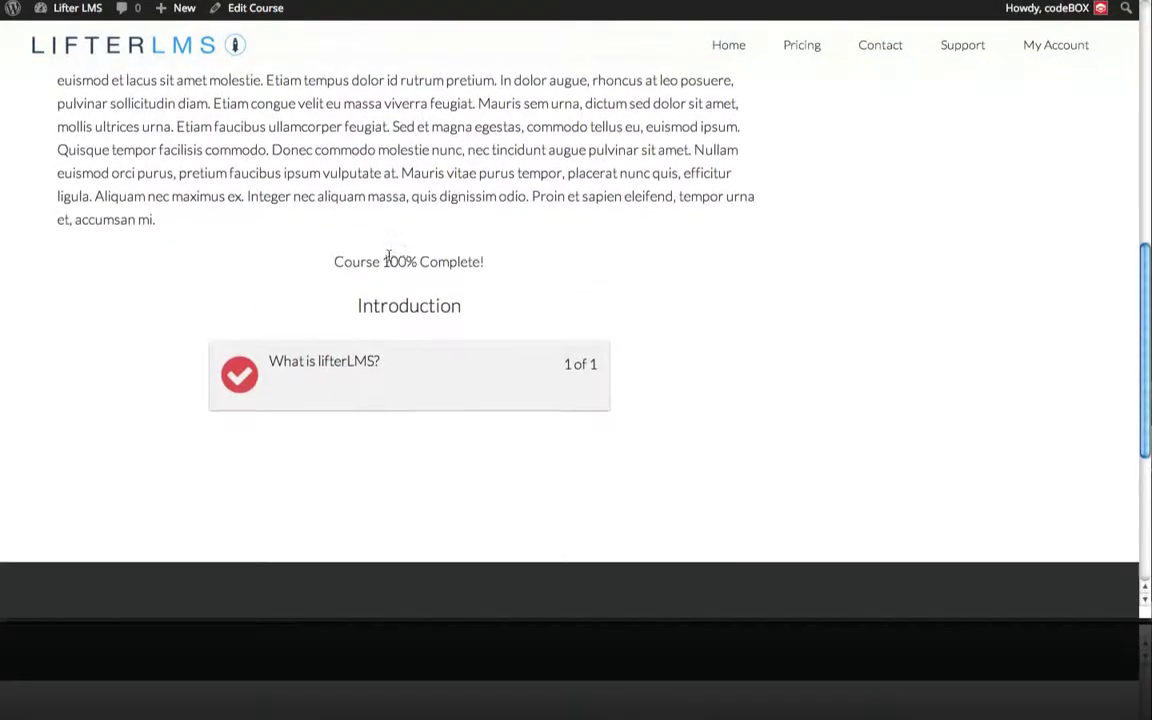
pyautogui.scroll(8, 388, 254)
pyautogui.click(578, 183)
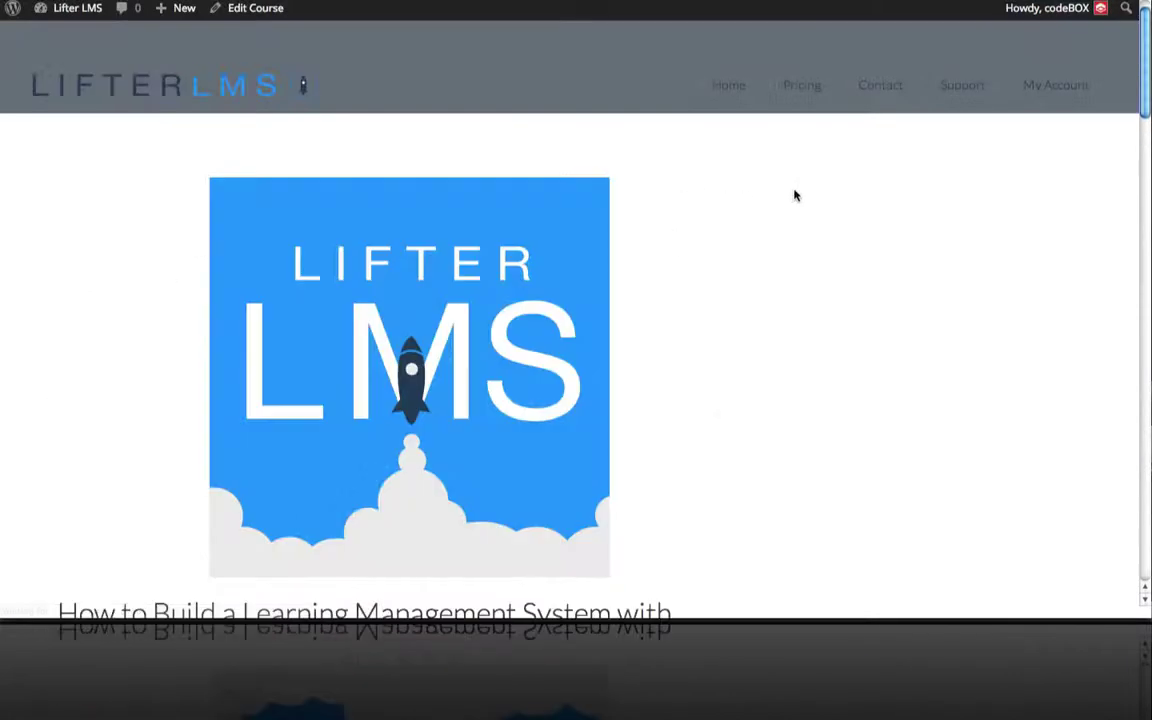
pyautogui.scroll(-5, 794, 193)
pyautogui.scroll(-3, 794, 195)
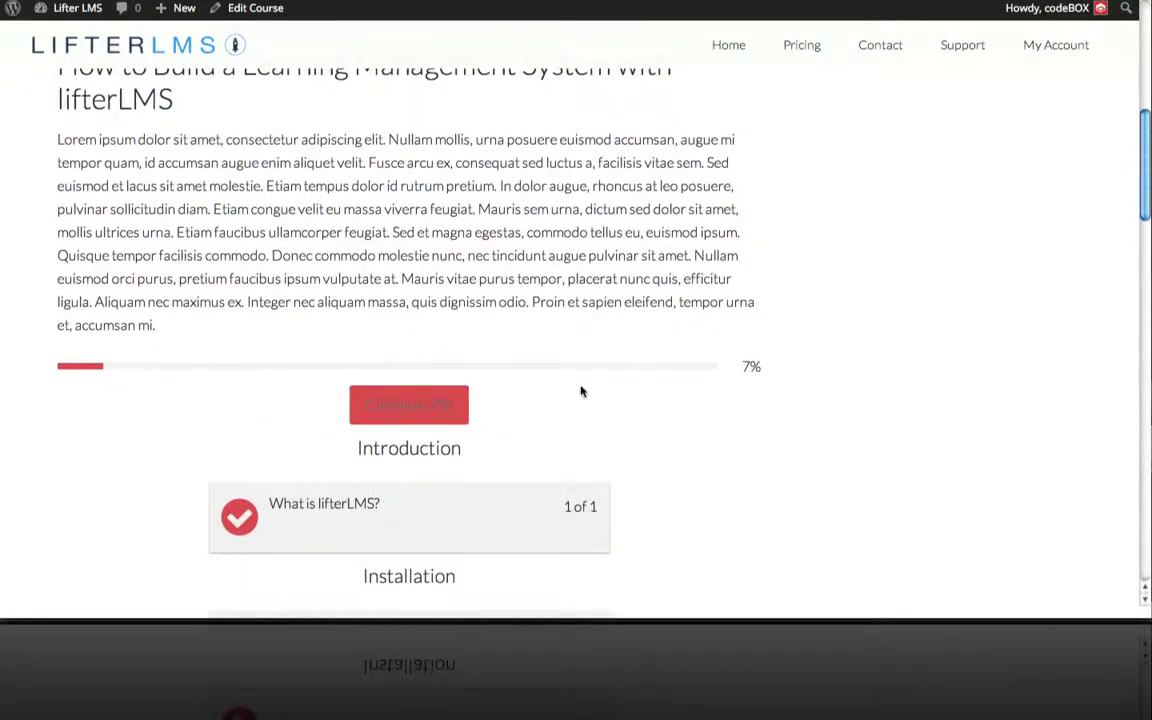
pyautogui.scroll(-2, 662, 388)
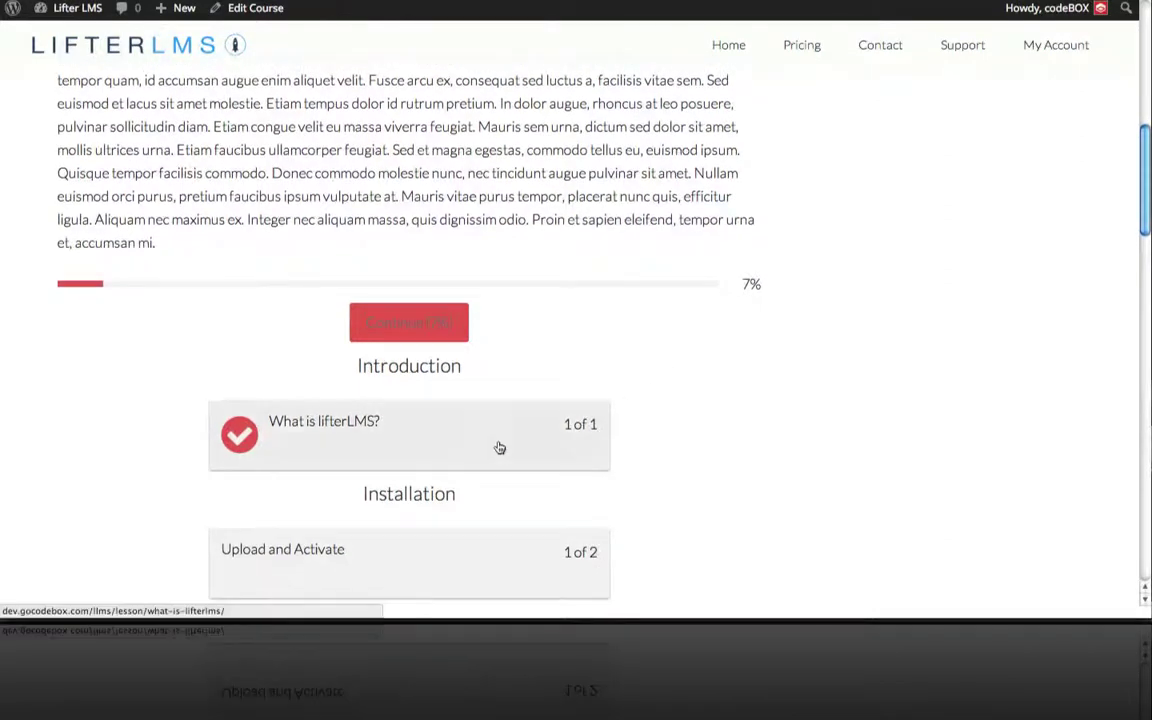
pyautogui.scroll(-4, 815, 358)
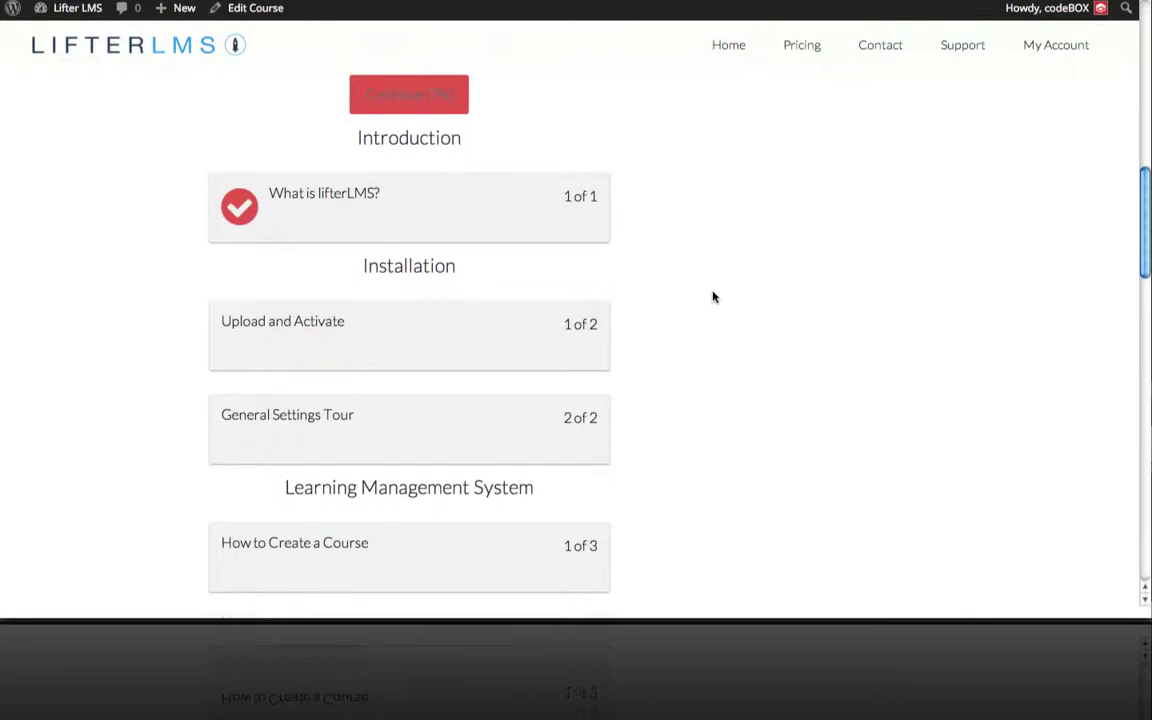
pyautogui.scroll(-5, 713, 297)
pyautogui.scroll(-13, 713, 297)
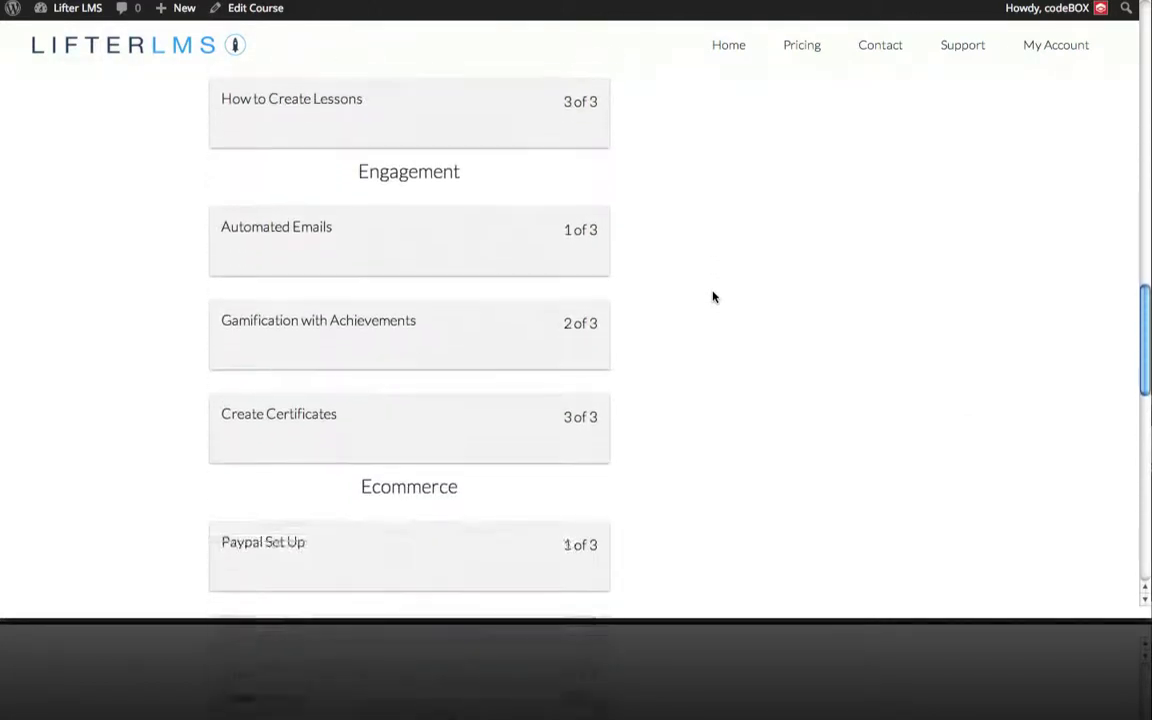
pyautogui.scroll(18, 713, 297)
pyautogui.scroll(-2, 728, 167)
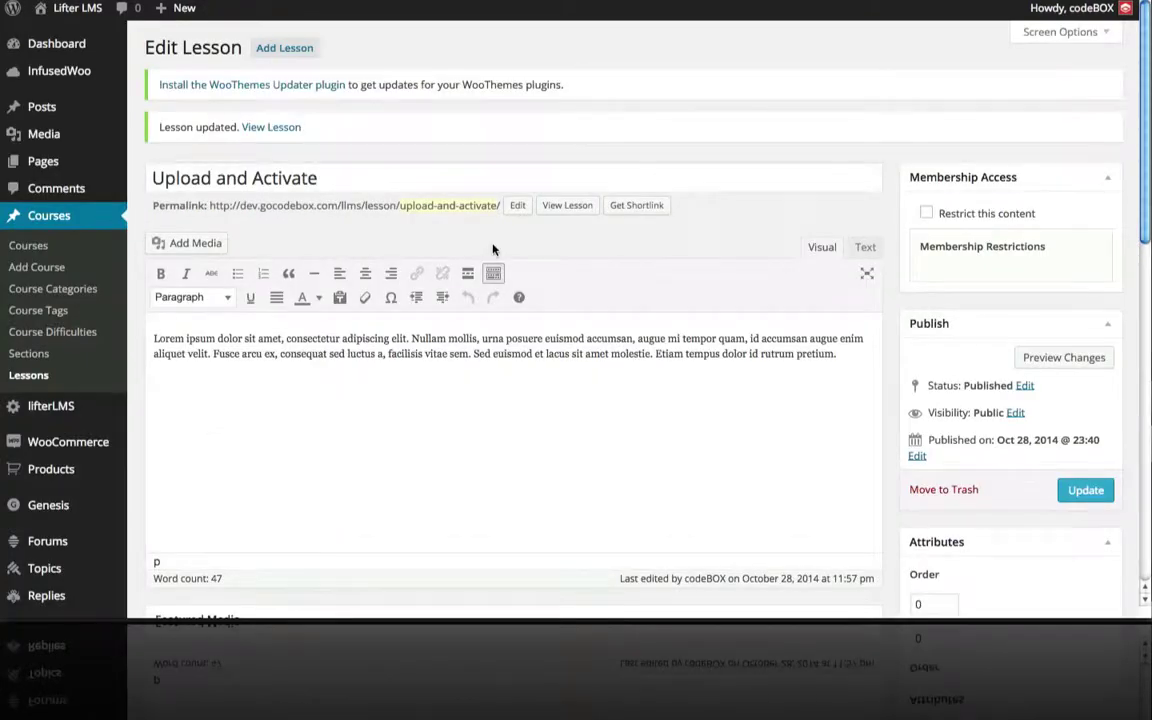
# - Tick Has a Prerequisite in the Upload and Activate lesson's General Settings
pyautogui.scroll(-3, 492, 247)
pyautogui.scroll(-5, 492, 247)
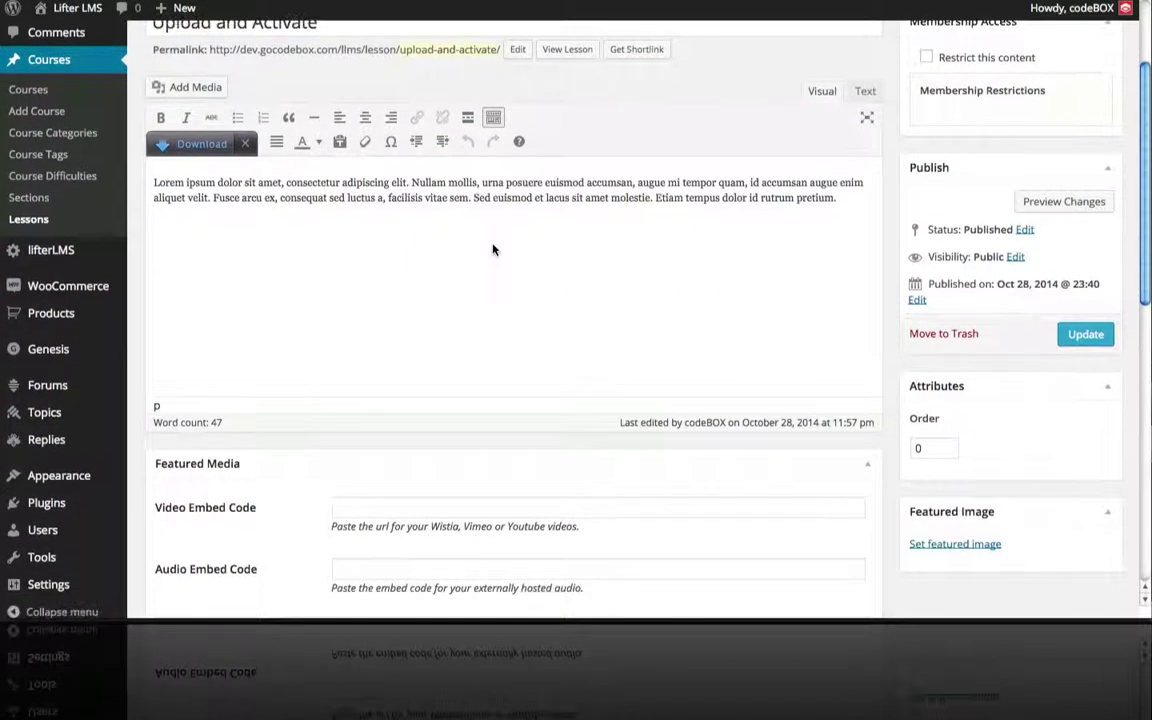
pyautogui.scroll(-1, 492, 249)
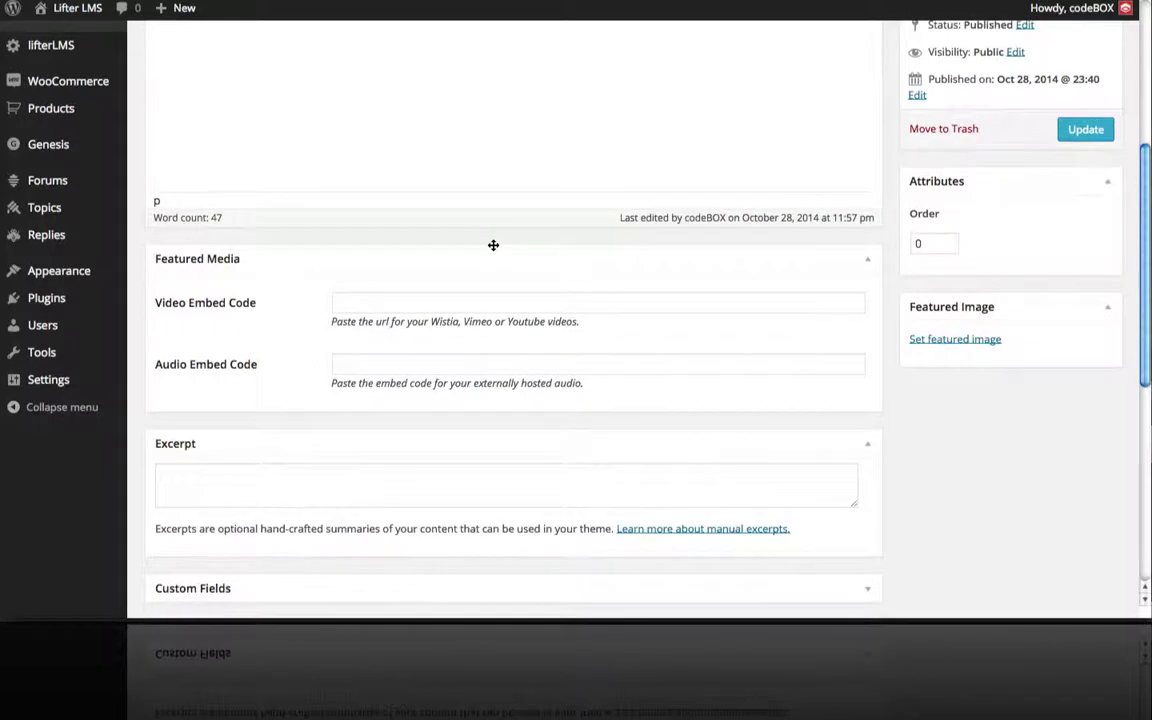
pyautogui.scroll(-2, 493, 245)
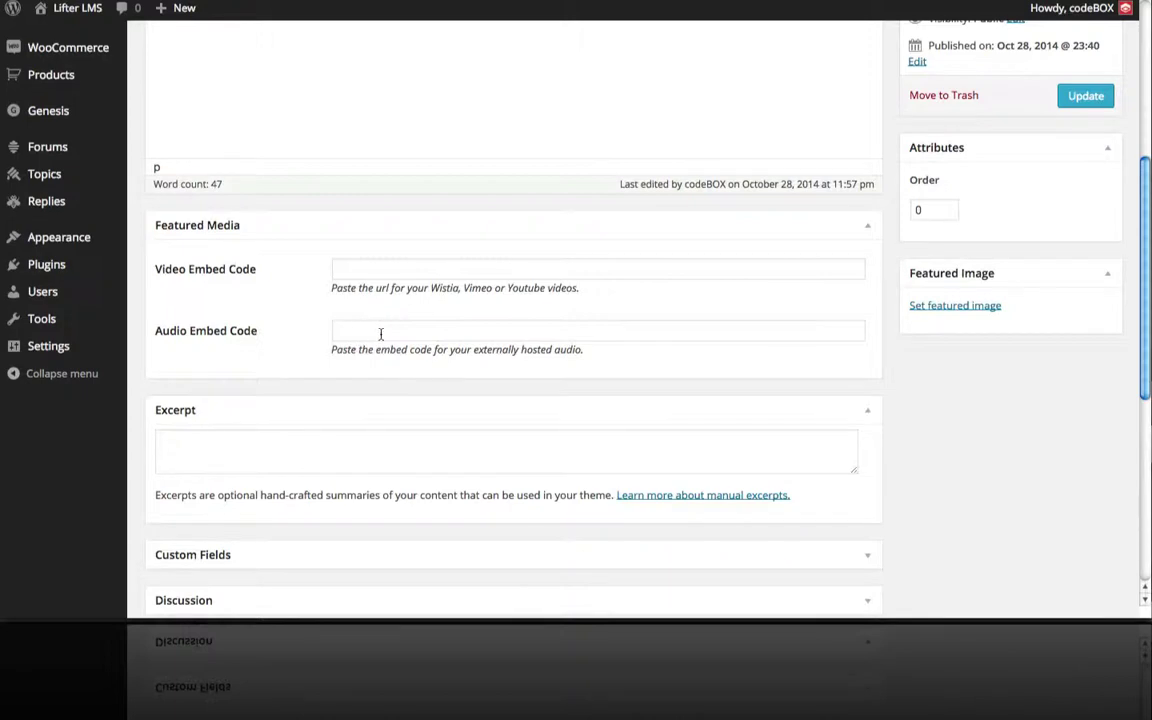
pyautogui.scroll(5, 445, 338)
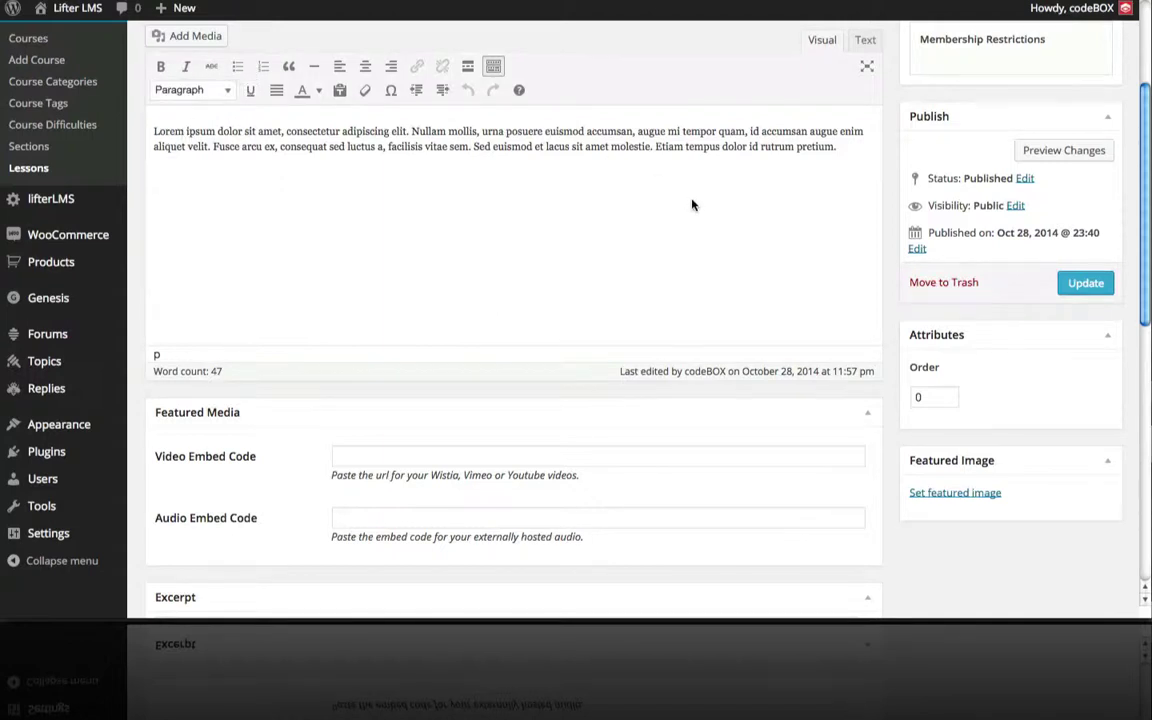
pyautogui.scroll(-5, 609, 303)
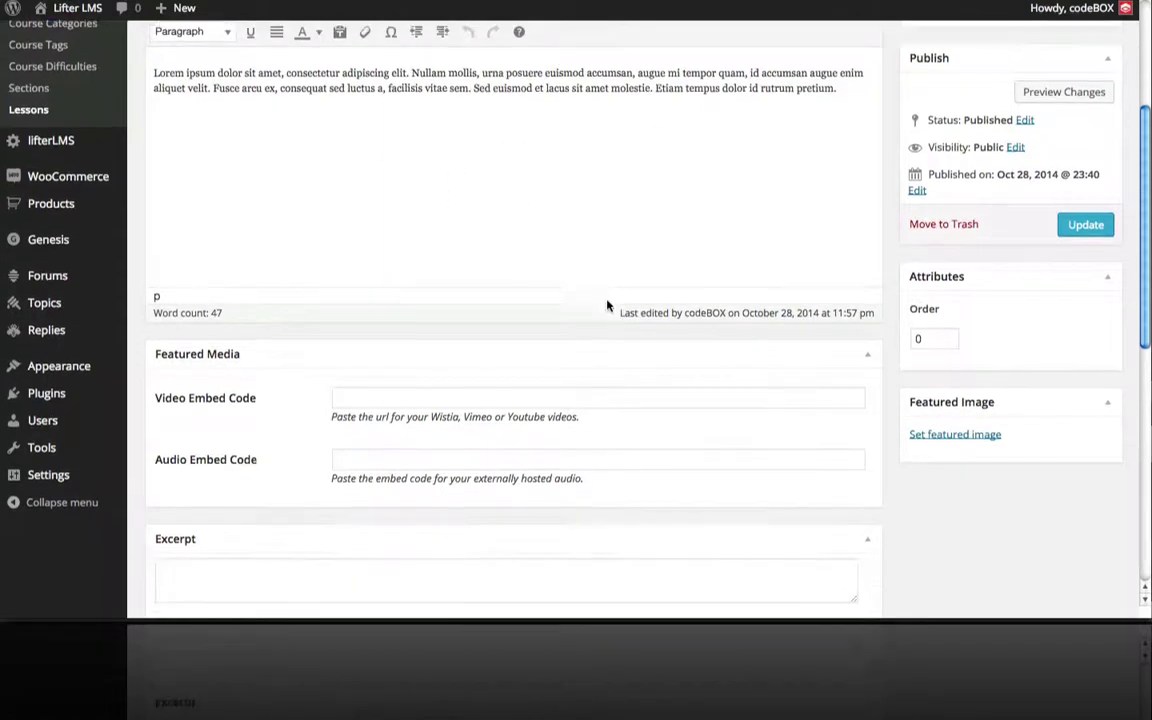
pyautogui.scroll(-3, 607, 303)
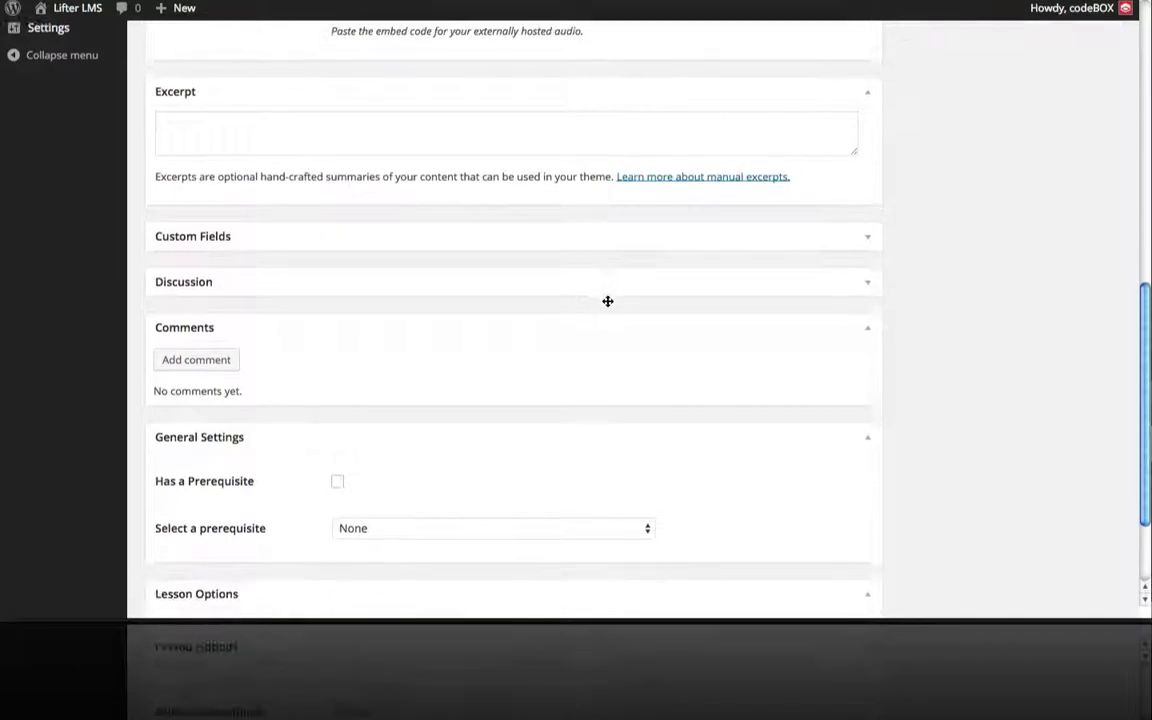
pyautogui.scroll(-2, 608, 293)
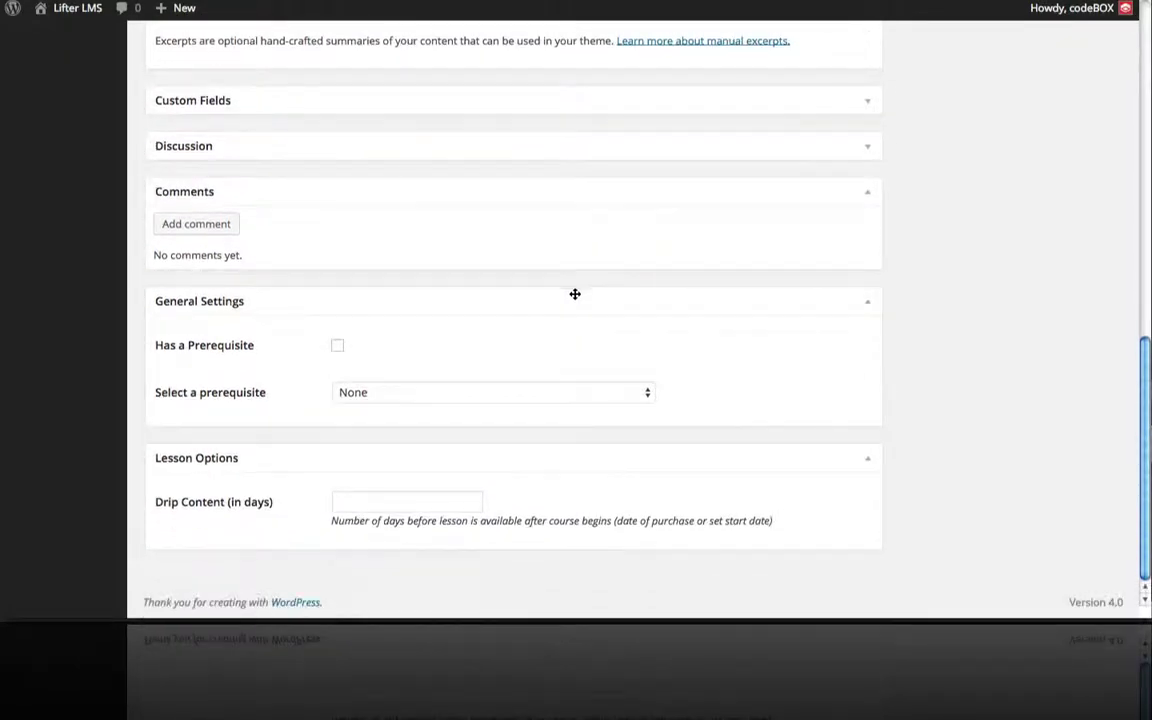
pyautogui.click(340, 348)
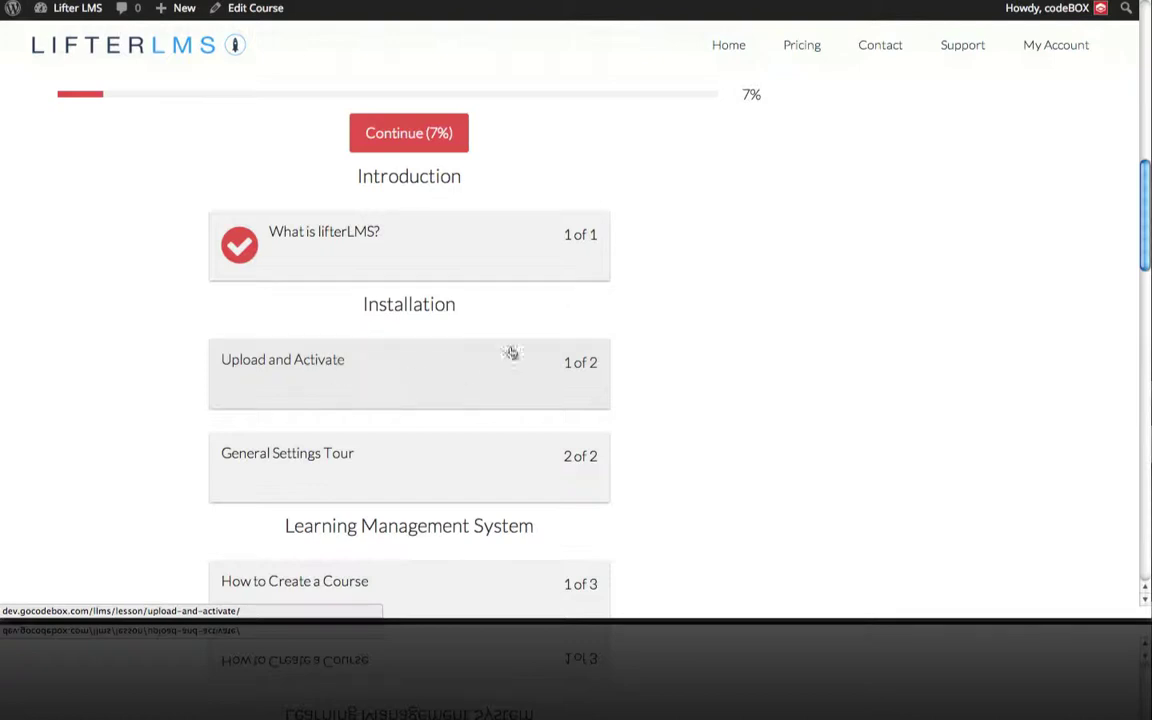
pyautogui.click(406, 237)
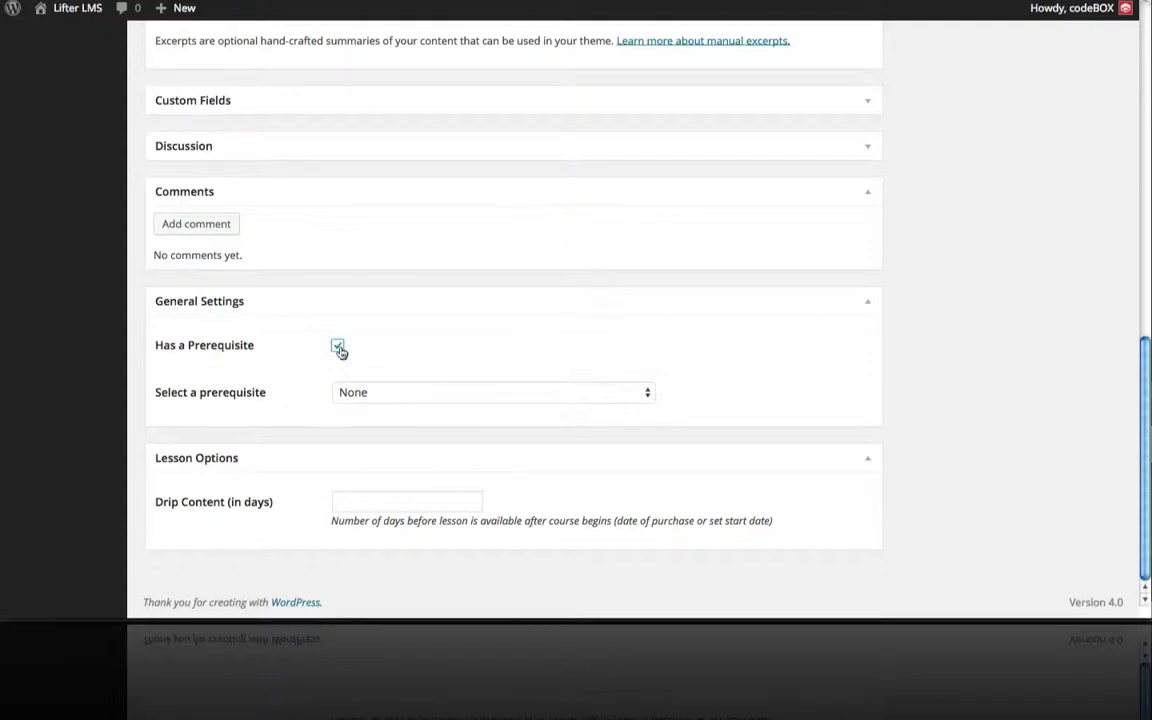
# - Choose What is lifterLMS? as the prerequisite and select the Drip Content (in days) field
pyautogui.click(445, 402)
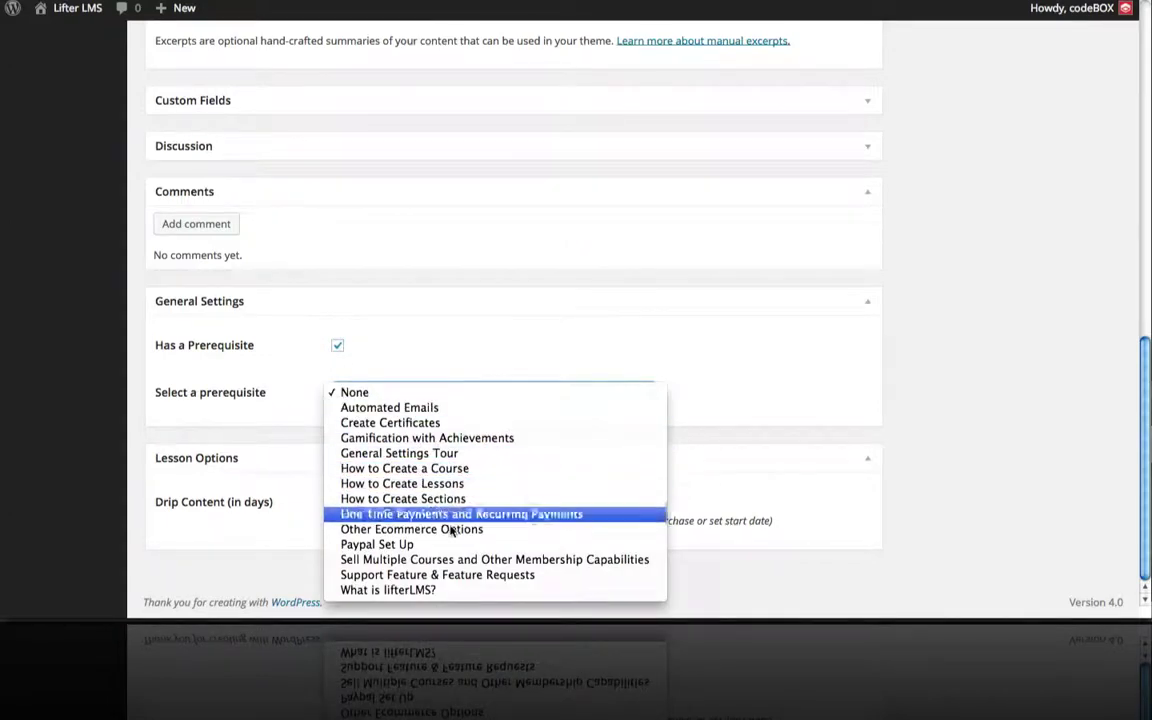
pyautogui.click(437, 591)
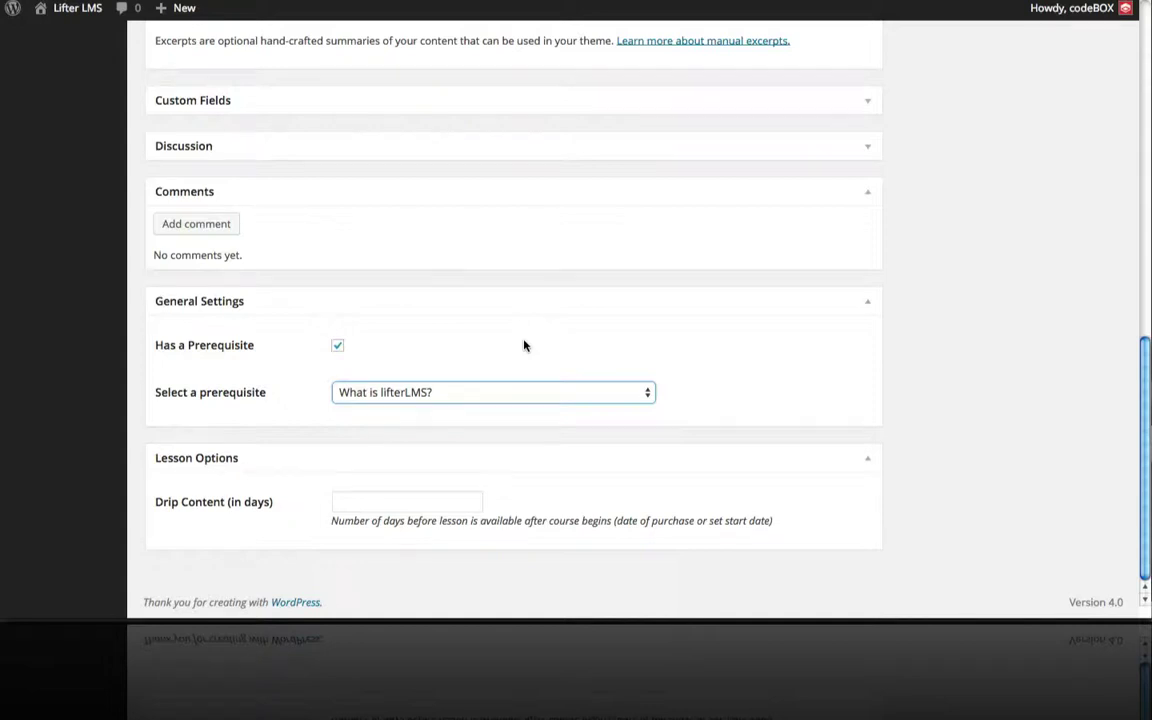
pyautogui.click(383, 504)
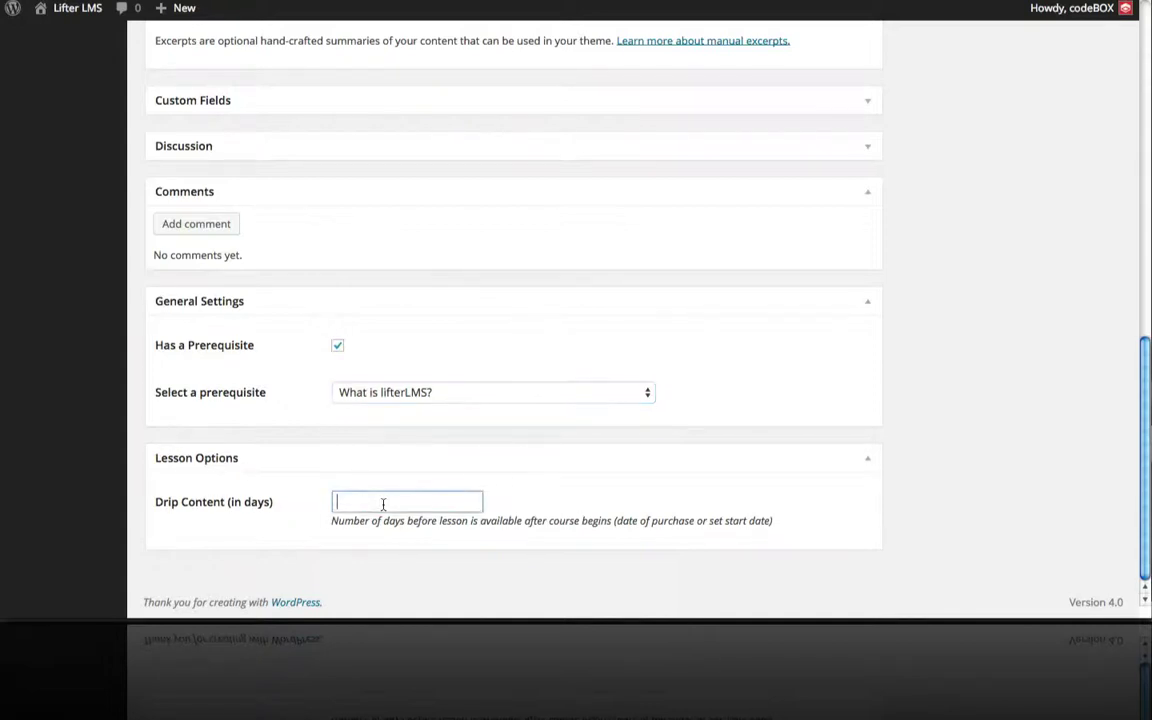